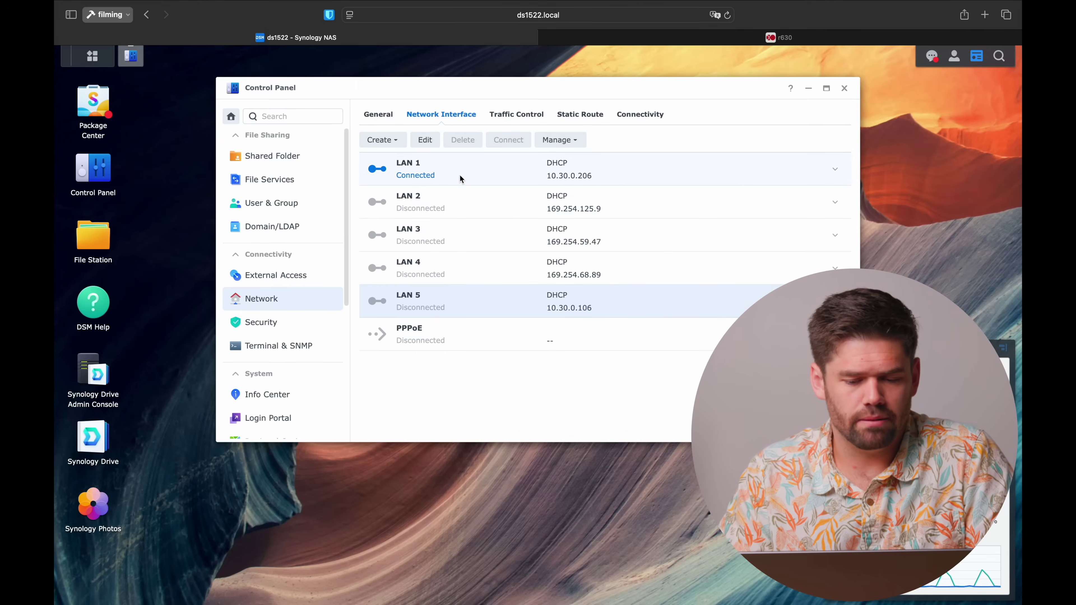
# Expand LAN 5 to show 10.30.0.106, mask 255.255.0.0, leaving its DHCP settings unchanged
pyautogui.moveTo(546, 182); pyautogui.dragTo(616, 182)
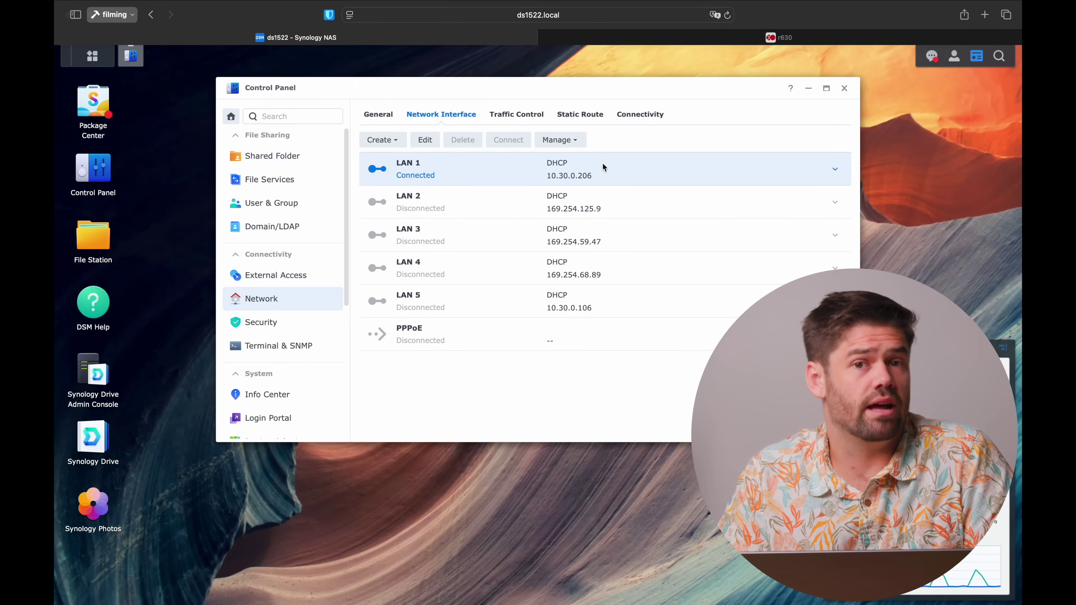
pyautogui.click(473, 306)
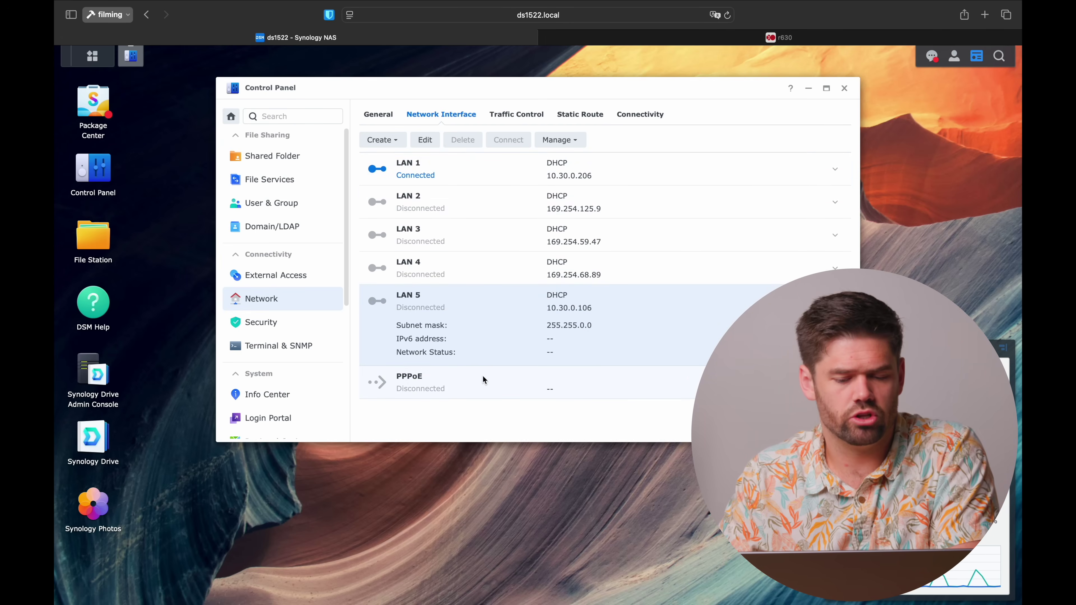
pyautogui.click(424, 141)
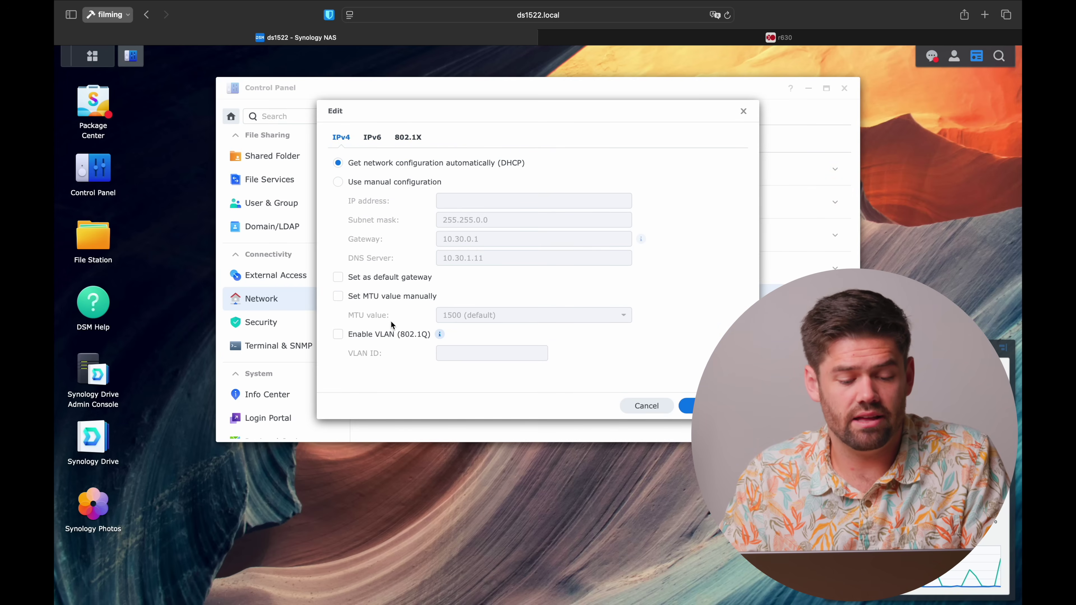
pyautogui.click(663, 408)
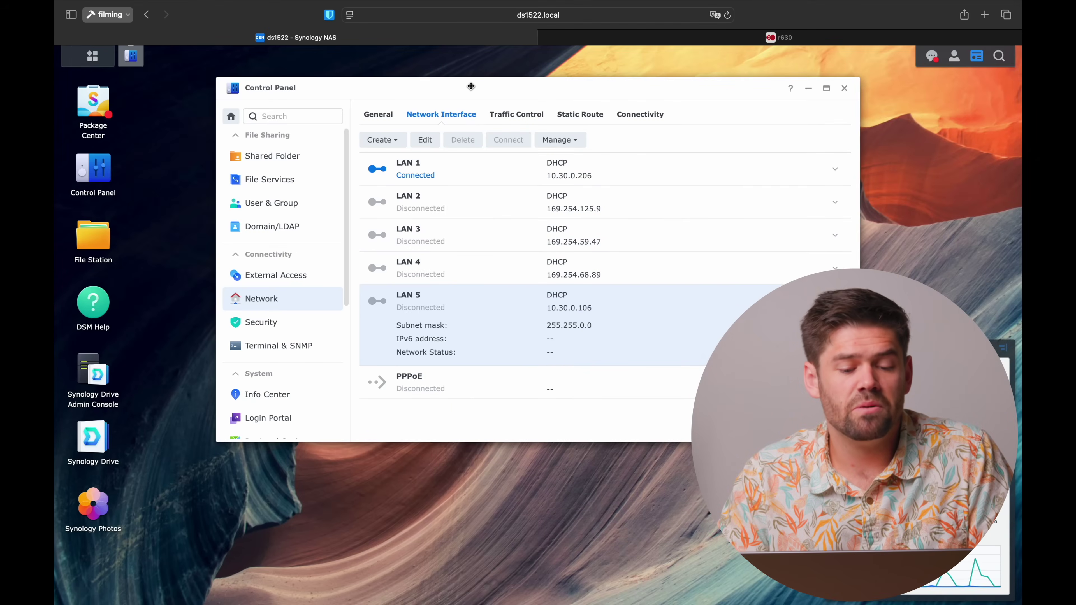
pyautogui.moveTo(471, 86); pyautogui.dragTo(467, 75)
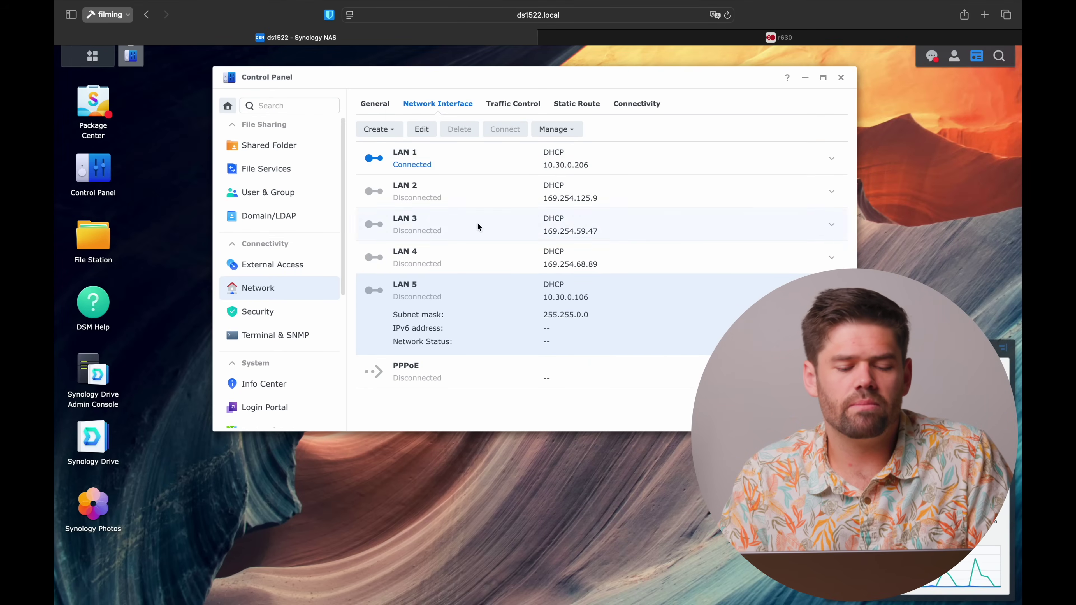
# Give LAN 5 manual address 10.31.50.200, mask 255.255.0.0, with gateway and DNS fields cleared
pyautogui.click(422, 129)
pyautogui.click(406, 171)
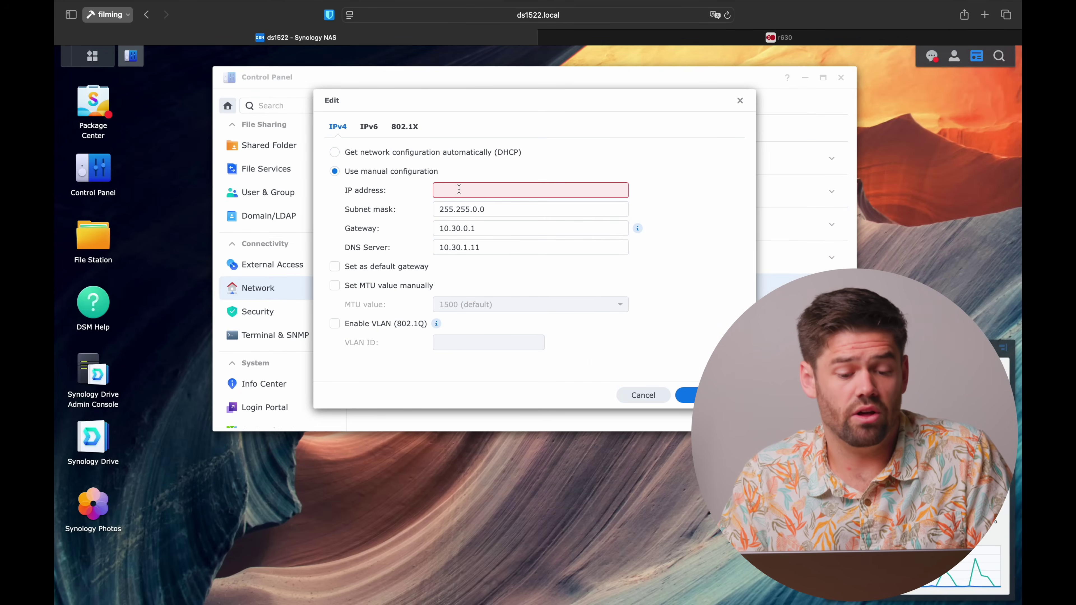
pyautogui.write('10.31.')
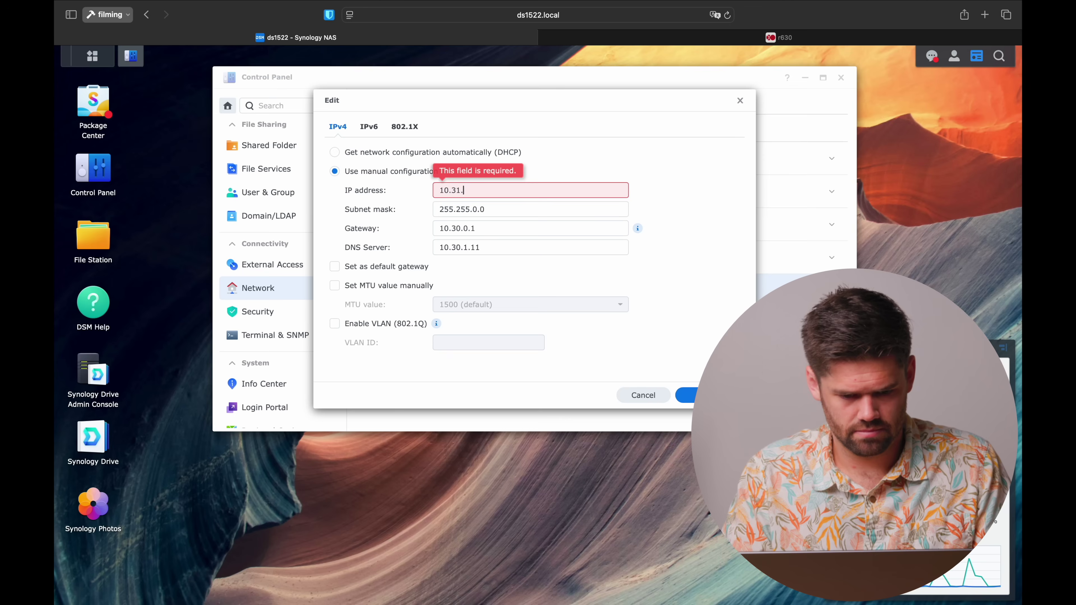
pyautogui.write('50.200')
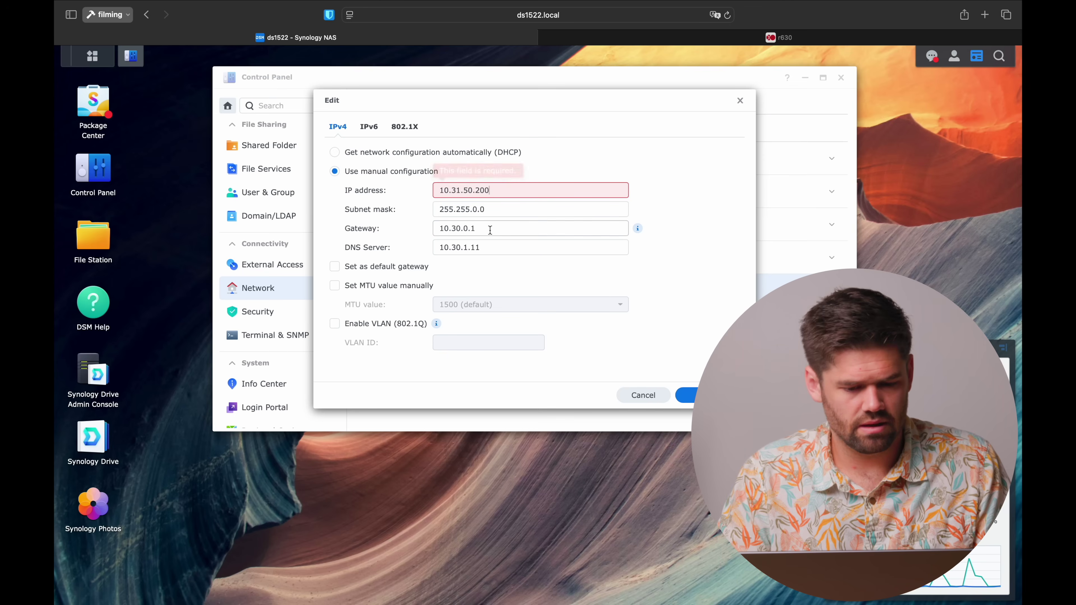
pyautogui.tripleClick(484, 231)
pyautogui.press('BackSpace')
pyautogui.tripleClick(492, 247)
pyautogui.press('BackSpace')
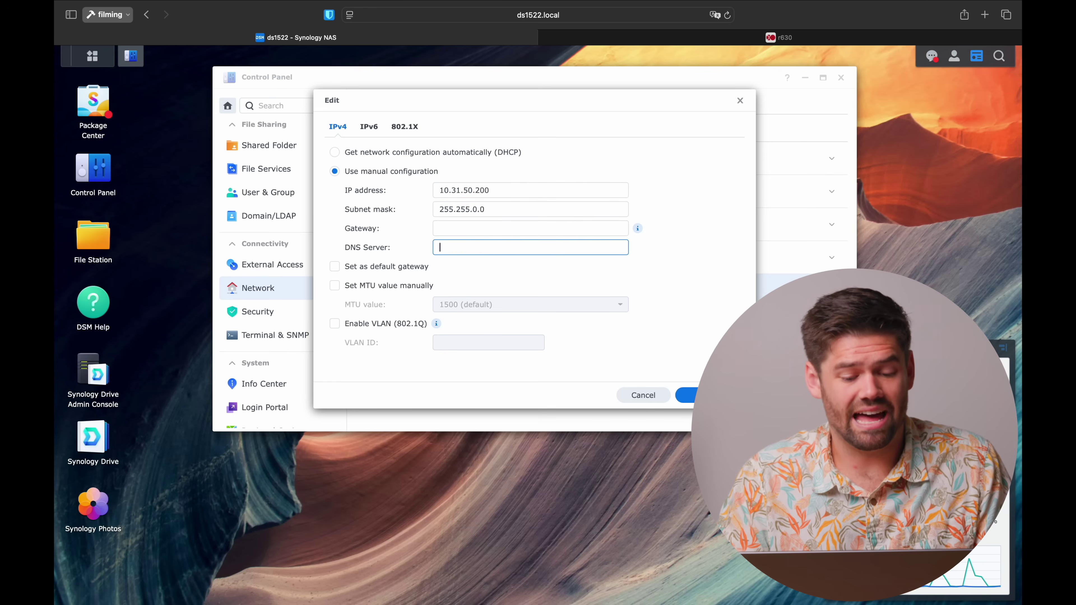
pyautogui.click(468, 209)
pyautogui.tripleClick(468, 209)
pyautogui.moveTo(491, 190); pyautogui.dragTo(440, 190)
pyautogui.press('Tab')
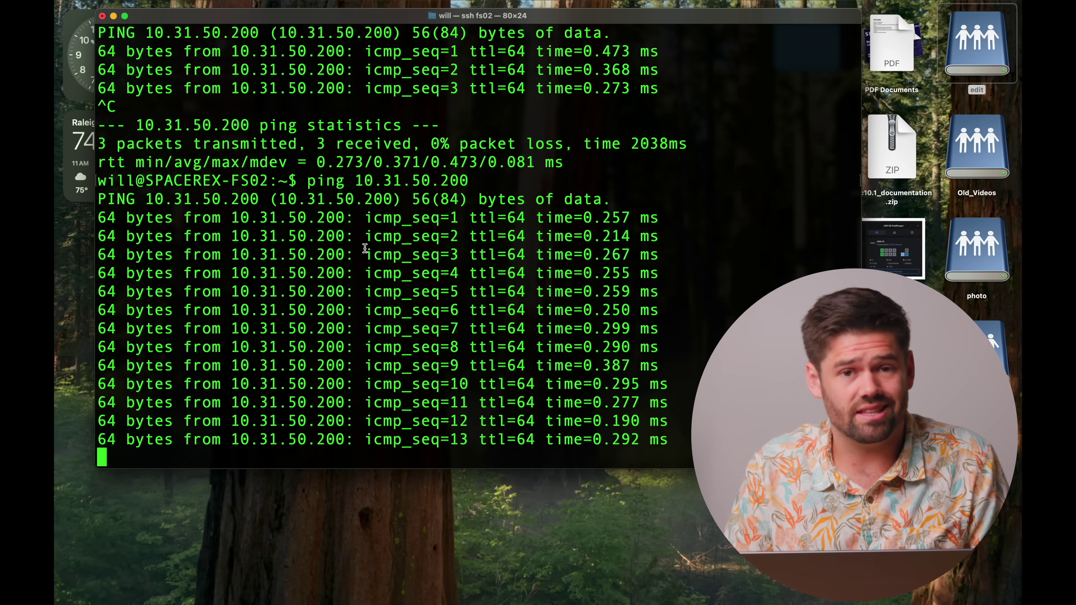
# Stop the ping to 10.31.50.200 after 13 of 13 replies with 0% loss
pyautogui.hotkey('ctrl', 'c')
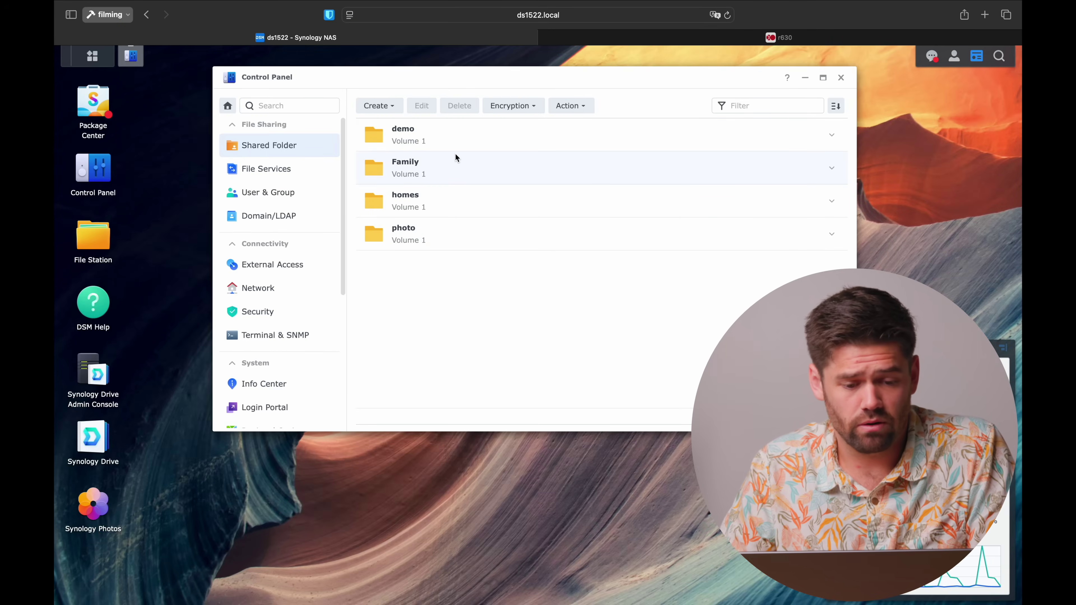
# Create shared folder vm_storage on Volume 1 with recycle bin off and default remaining settings
pyautogui.click(393, 107)
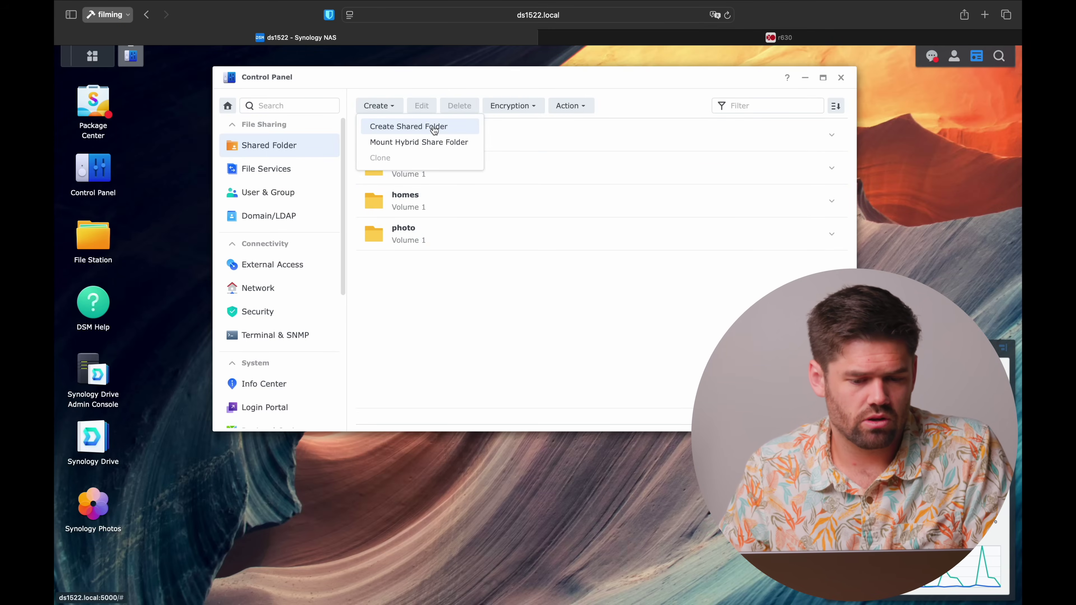
pyautogui.click(434, 127)
pyautogui.click(385, 256)
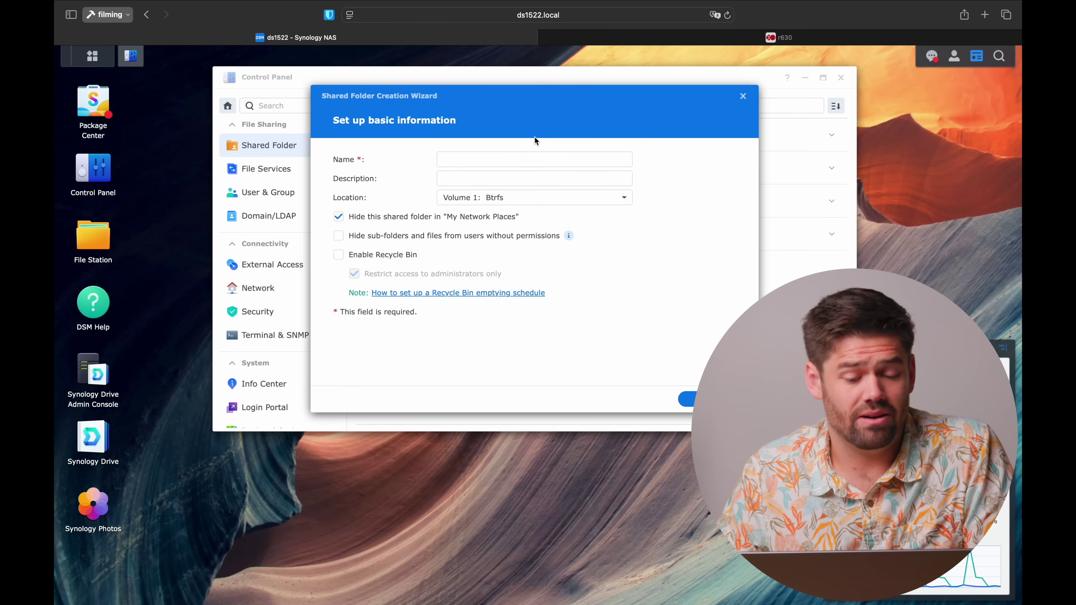
pyautogui.click(459, 163)
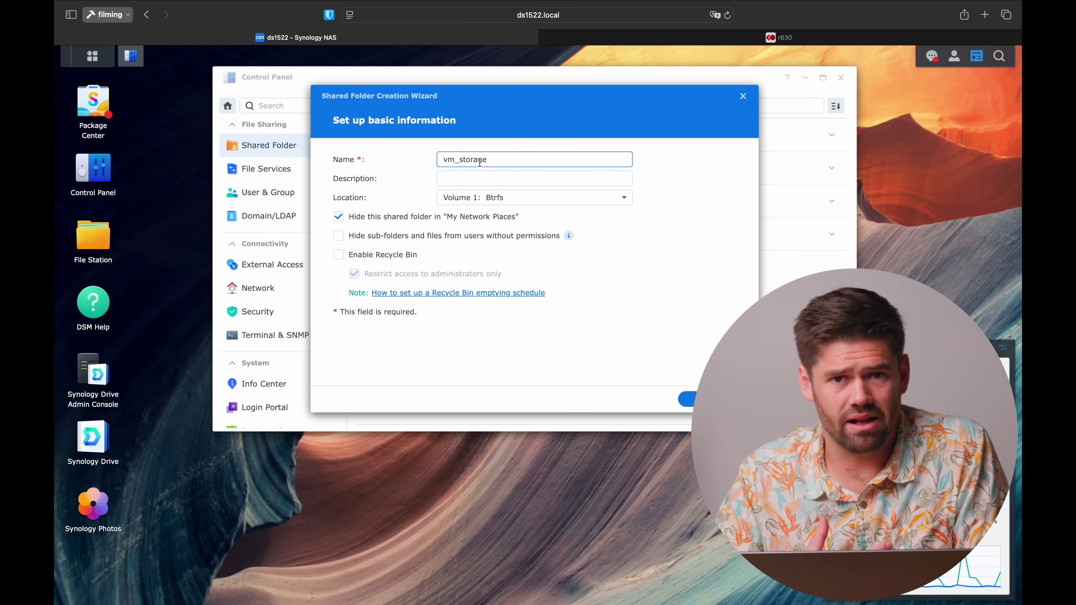
pyautogui.moveTo(487, 160); pyautogui.dragTo(422, 161)
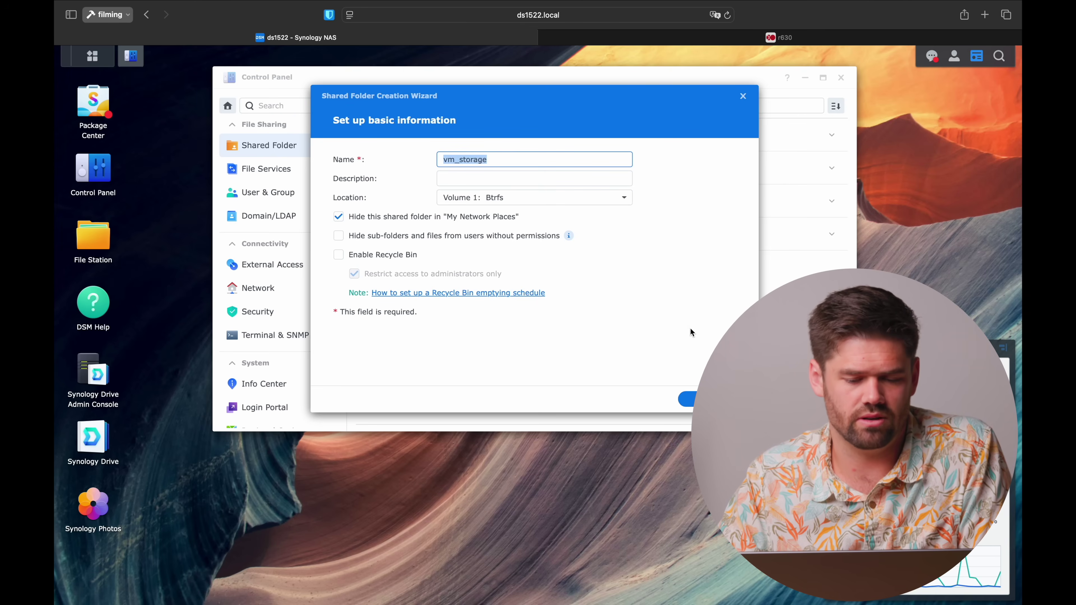
pyautogui.click(687, 399)
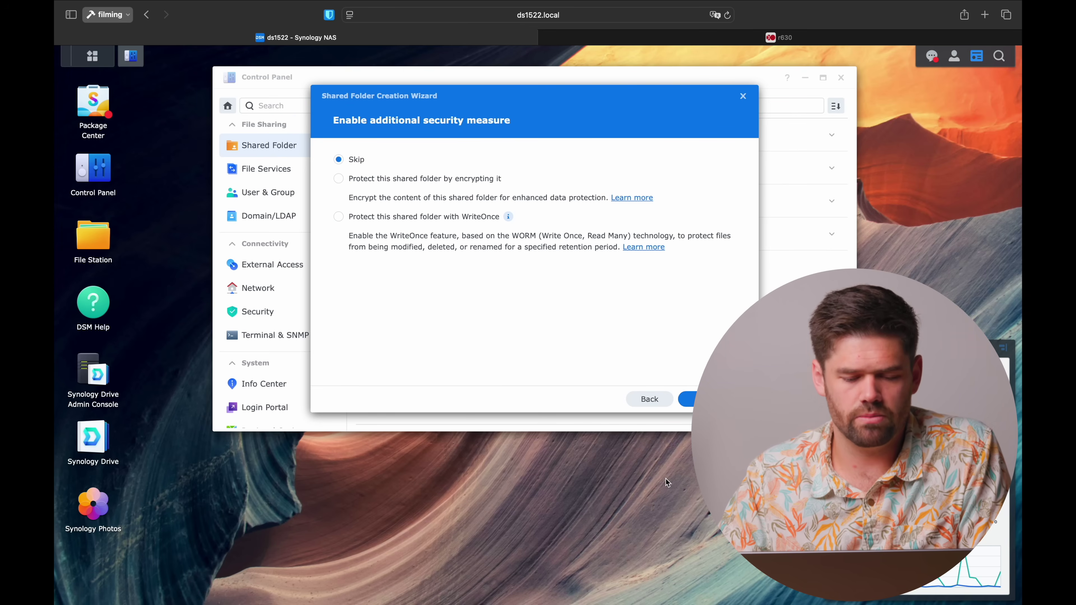
pyautogui.click(686, 399)
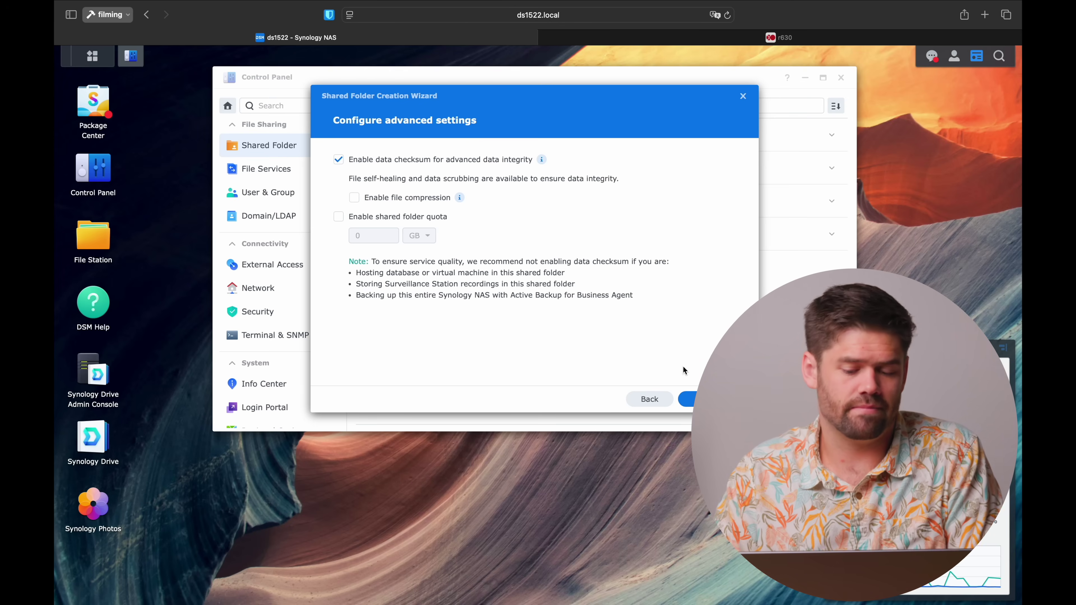
pyautogui.click(688, 398)
pyautogui.click(688, 398)
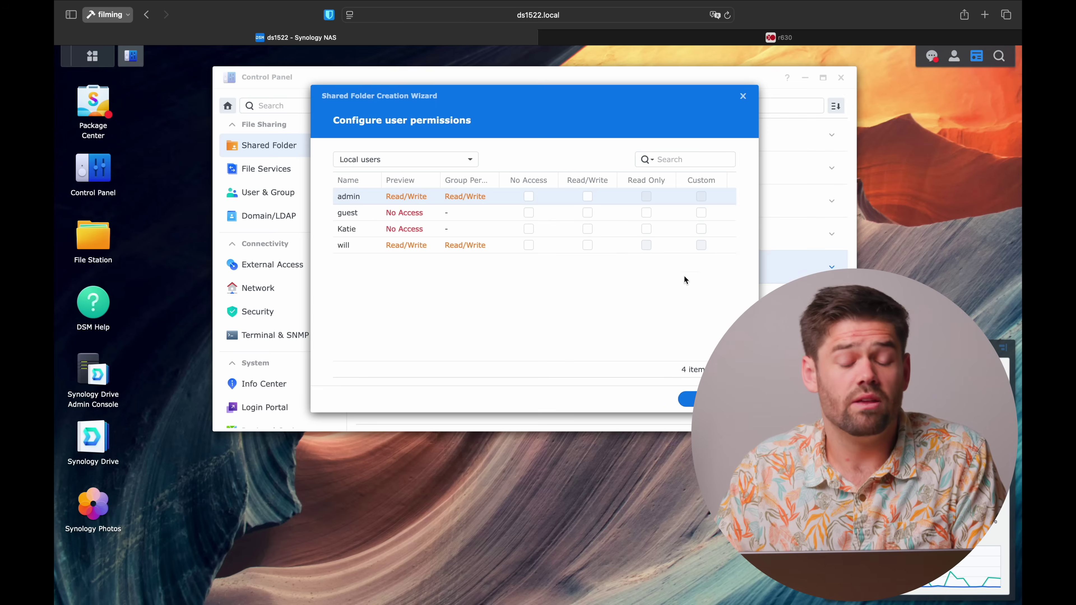
pyautogui.click(688, 399)
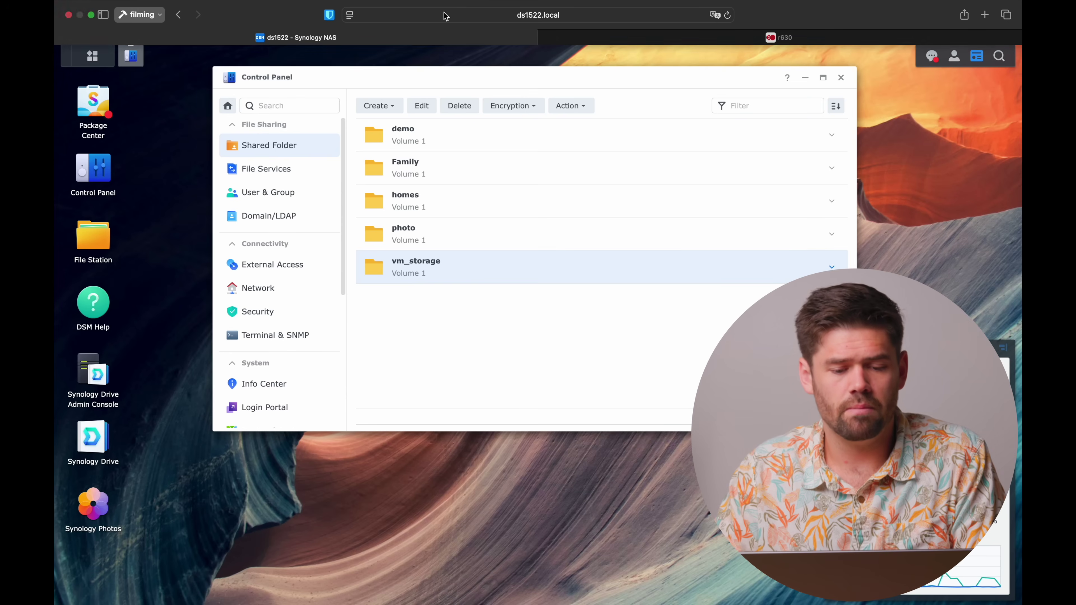
# Enable the NFS service with maximum protocol NFSv4.1 and apply
pyautogui.click(291, 169)
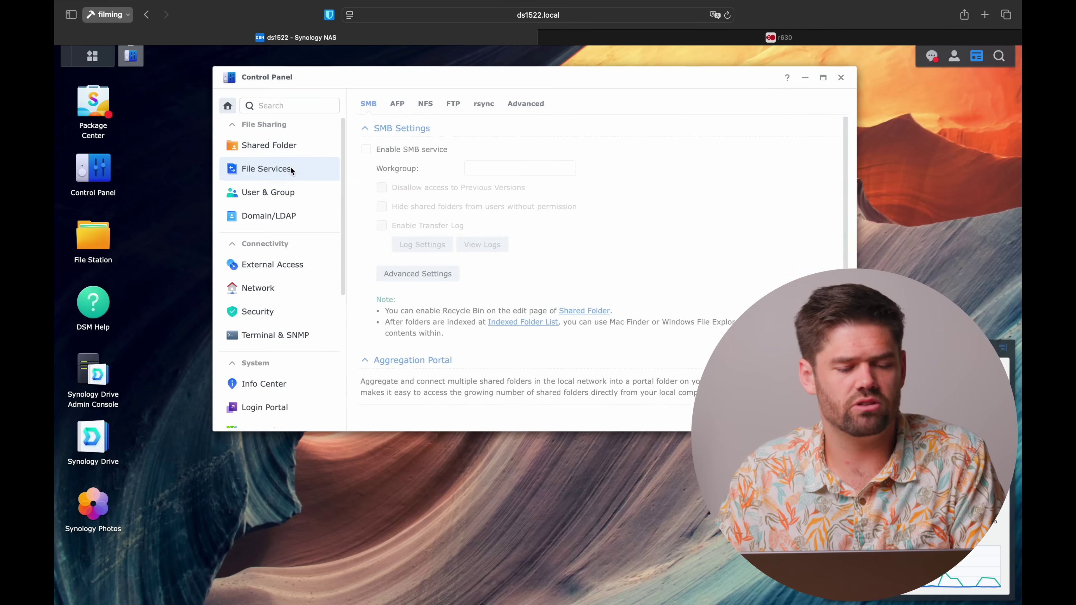
pyautogui.click(421, 105)
pyautogui.click(387, 129)
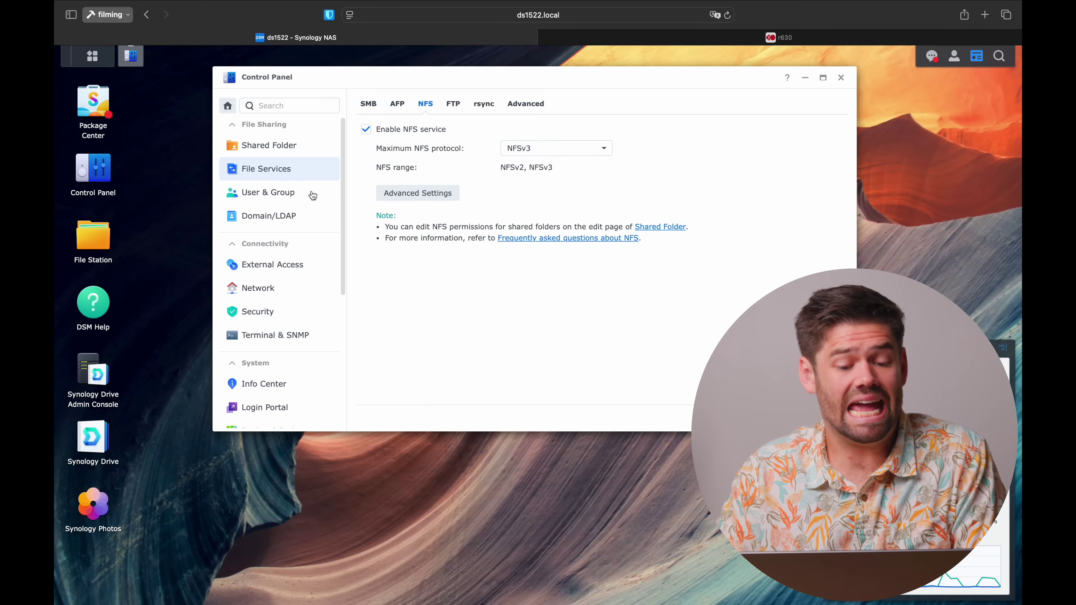
pyautogui.click(529, 150)
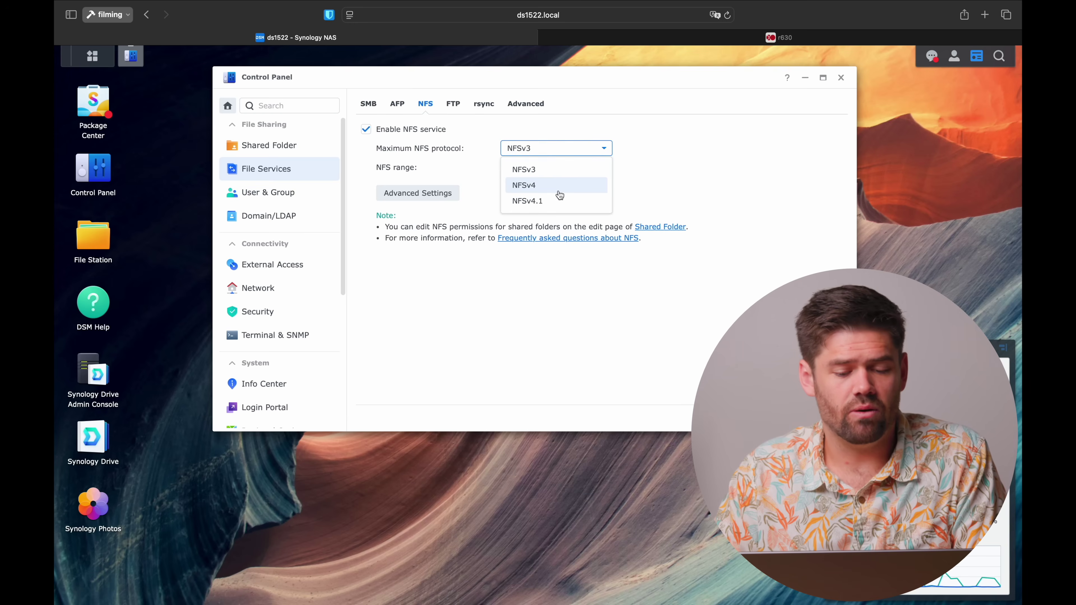
pyautogui.click(554, 202)
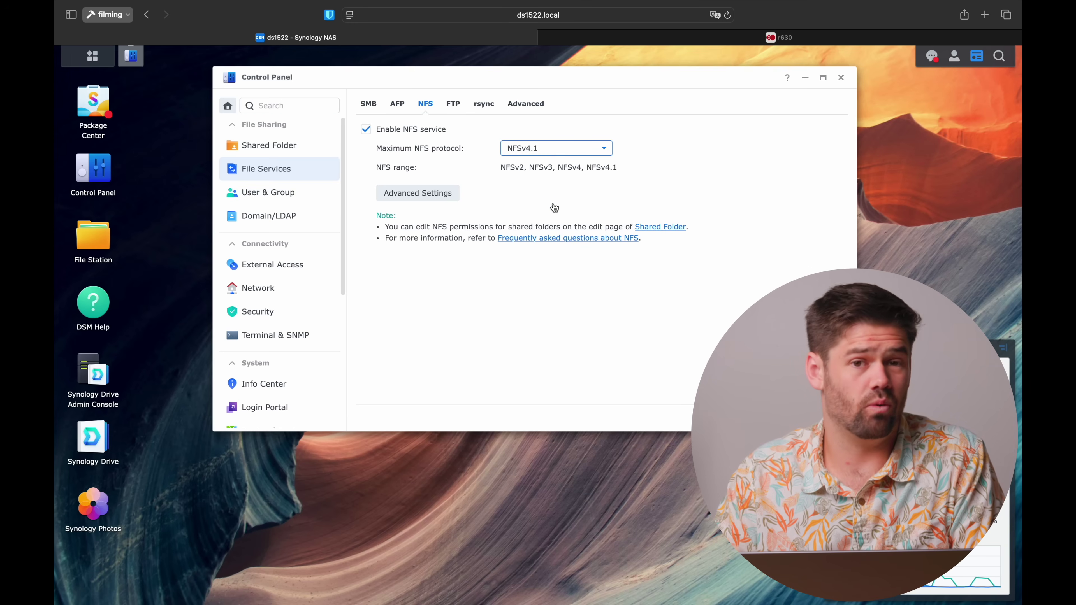
pyautogui.click(826, 418)
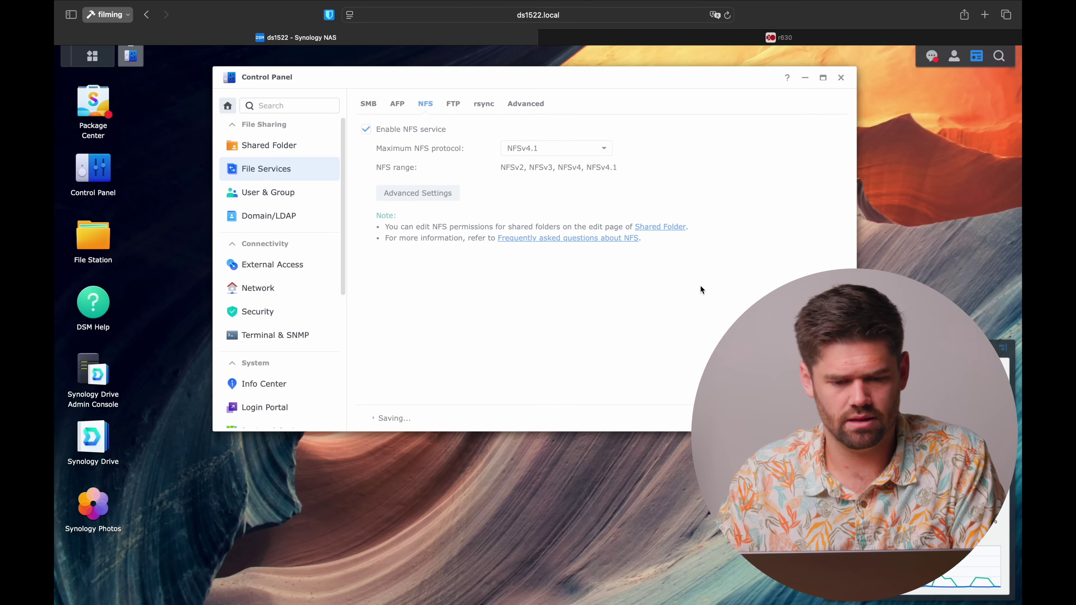
# Review advanced NFS options, keeping read packet size 8KB, then return to the shared folder list
pyautogui.click(406, 197)
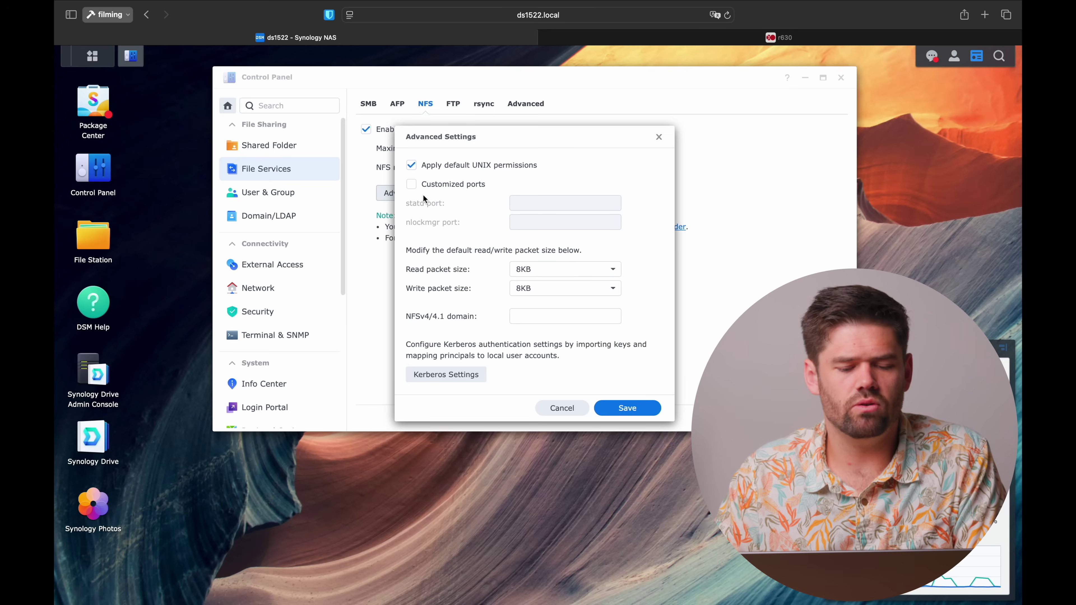
pyautogui.click(581, 273)
pyautogui.click(624, 217)
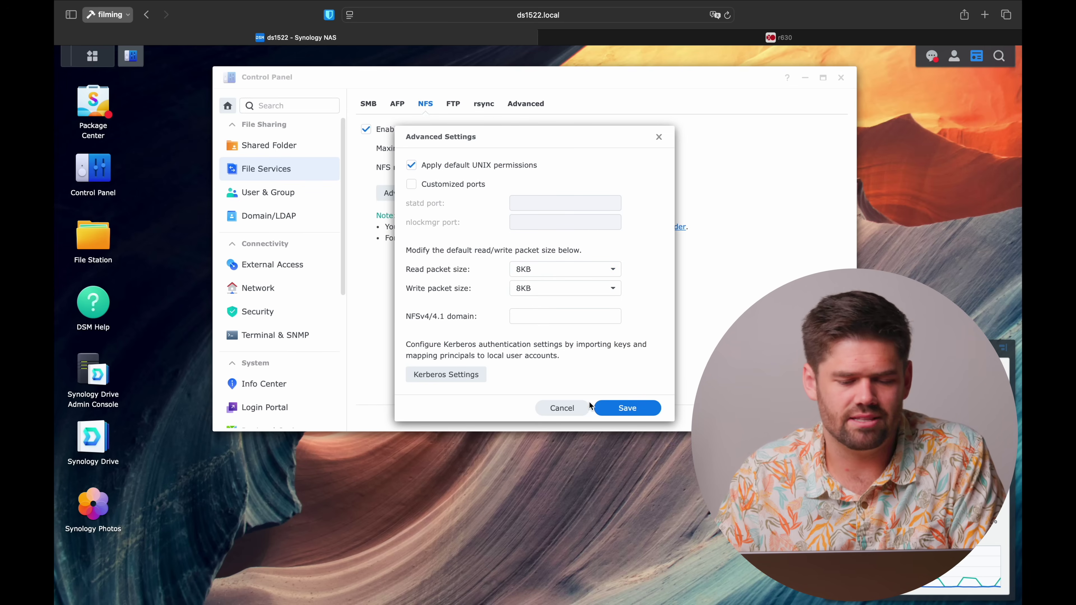
pyautogui.click(578, 409)
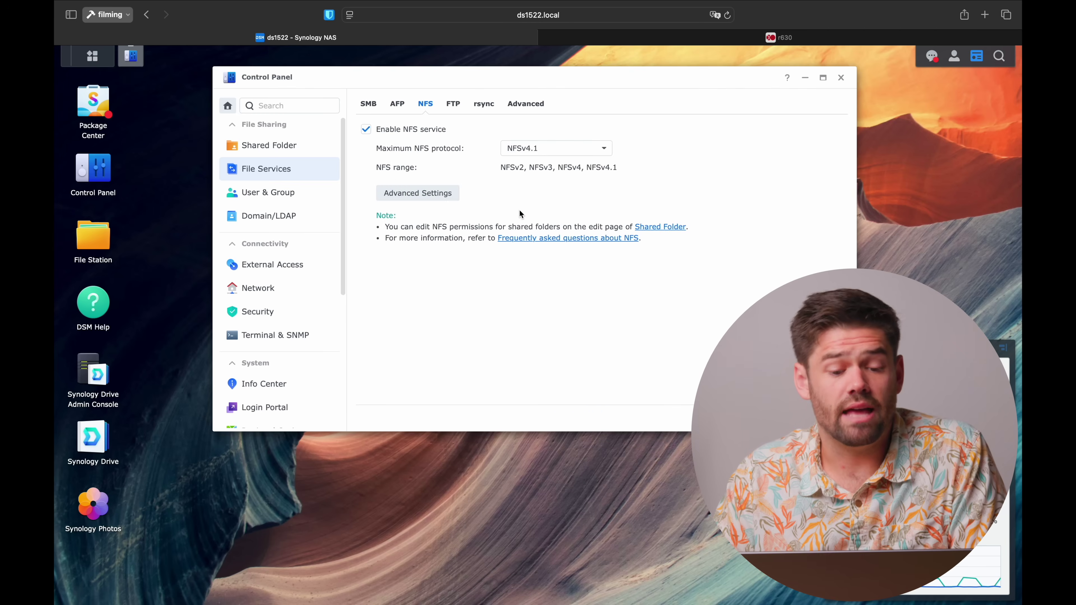
pyautogui.click(296, 151)
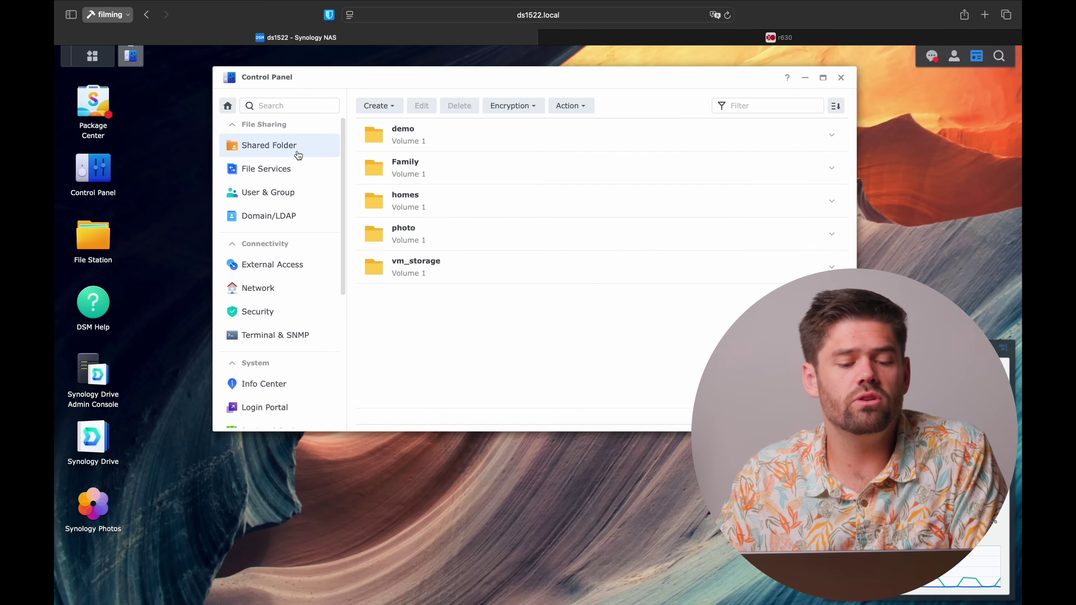
# Start a new NFS permission rule on vm_storage for client subnet 10.31.1.0/24
pyautogui.click(437, 273)
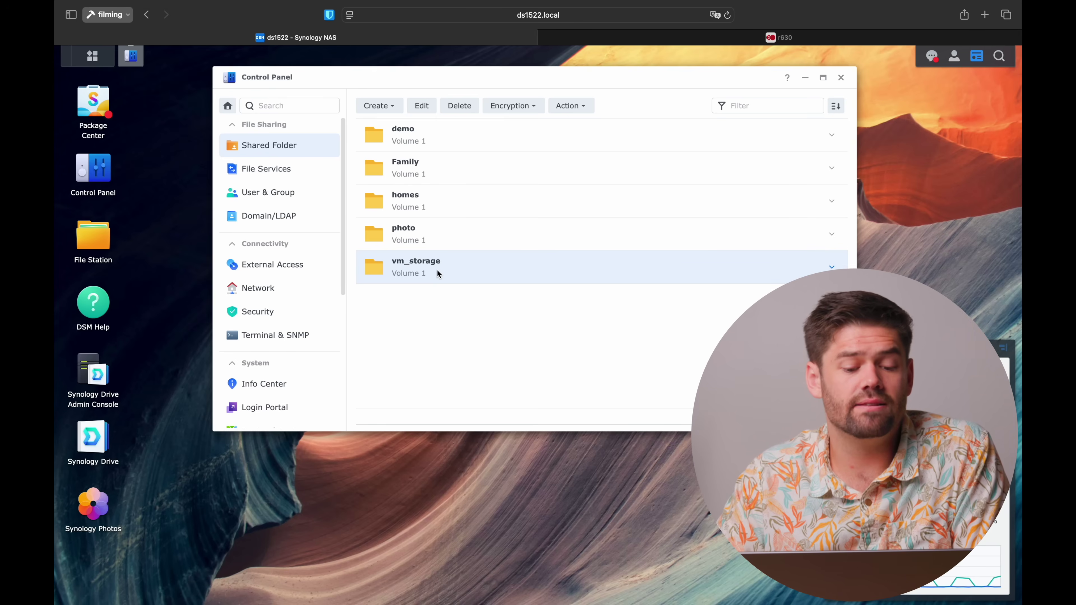
pyautogui.click(422, 107)
pyautogui.click(626, 124)
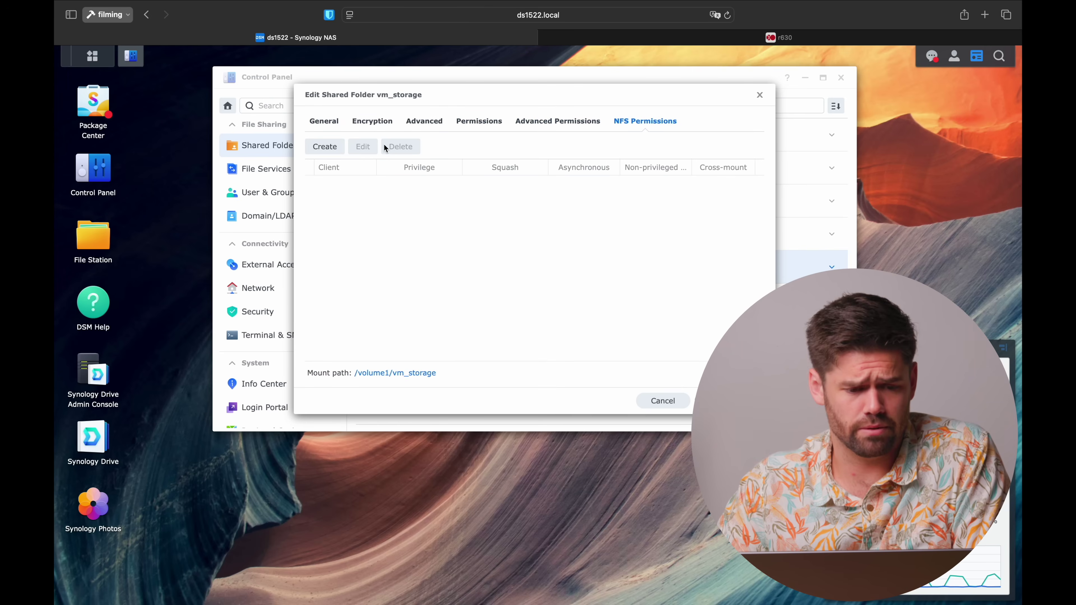
pyautogui.click(325, 146)
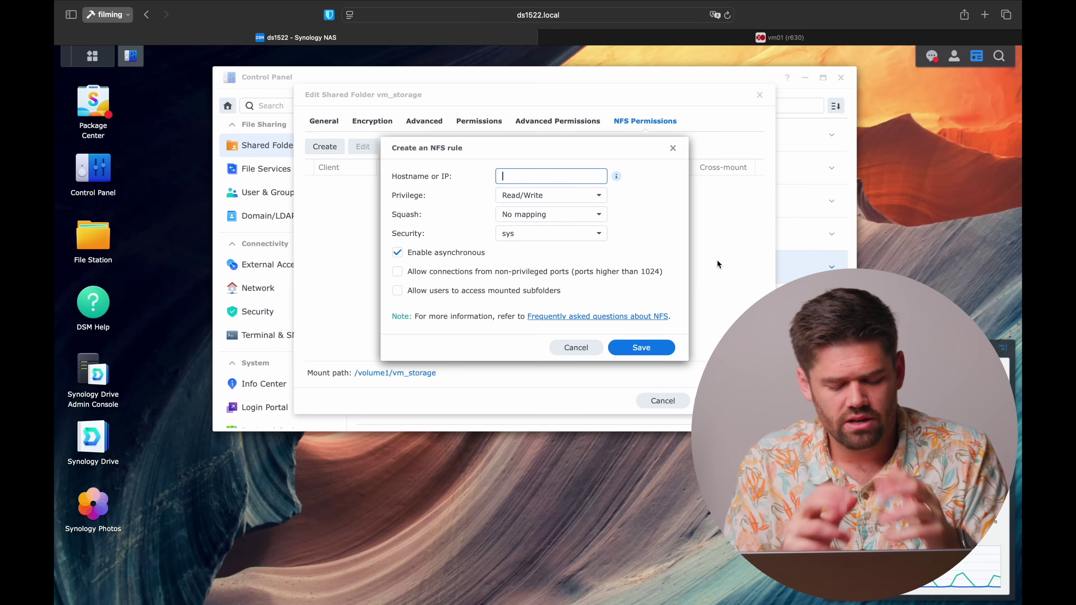
pyautogui.write('10.31.1.41')
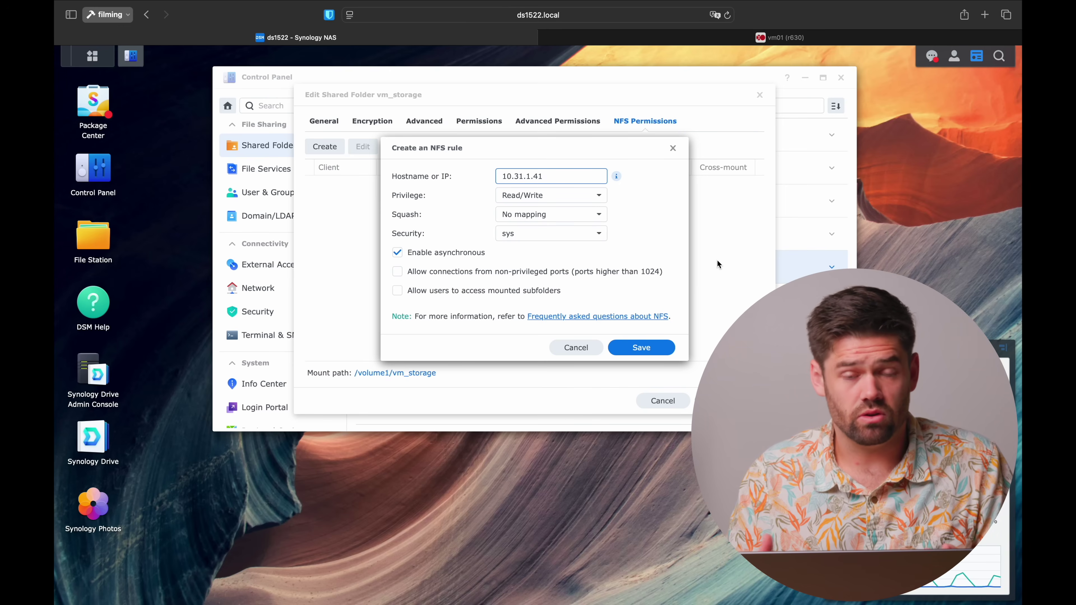
pyautogui.press('BackSpace')
pyautogui.press('BackSpace')
pyautogui.press('BackSpace')
pyautogui.press('BackSpace')
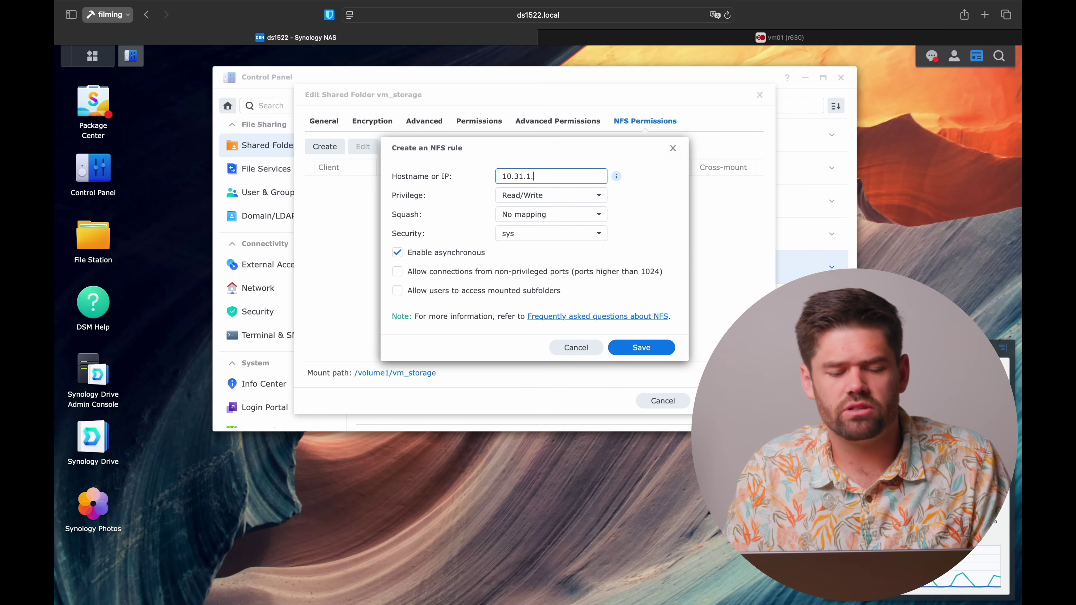
pyautogui.write('1.')
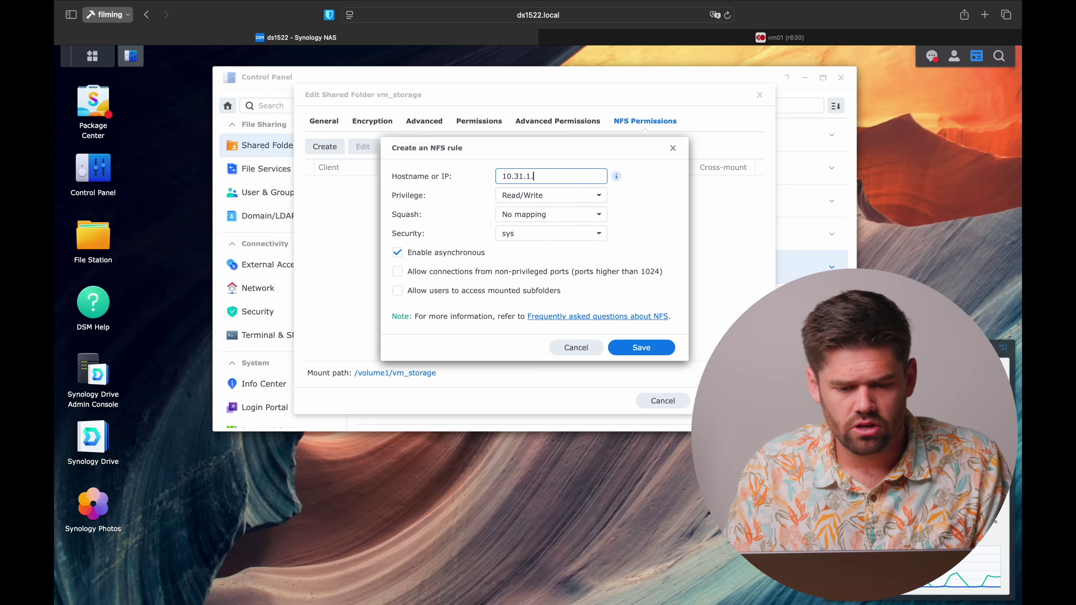
pyautogui.write('0/24')
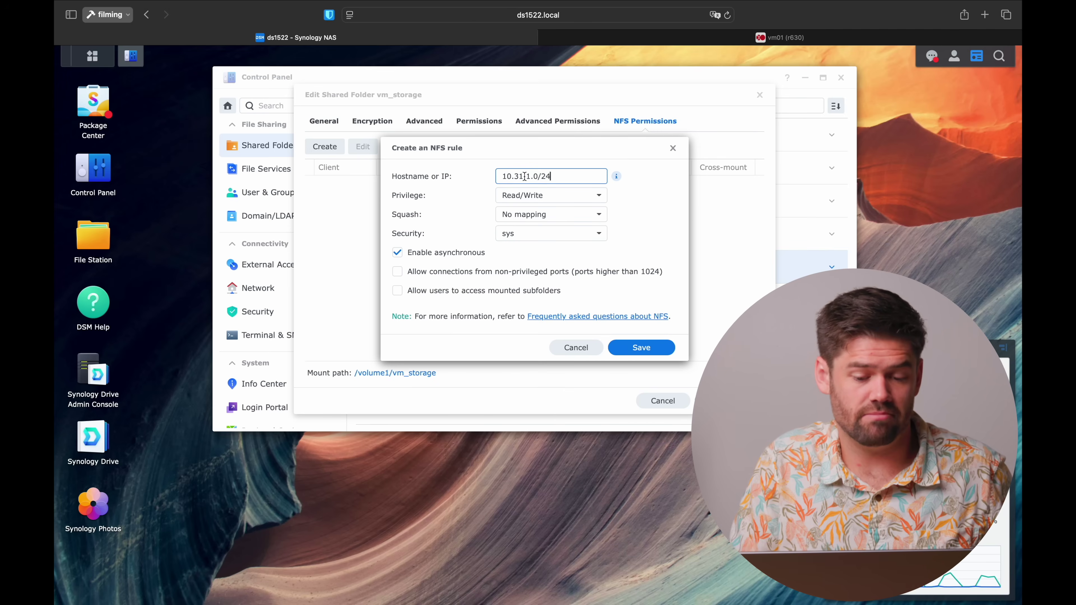
pyautogui.tripleClick(570, 176)
pyautogui.click(521, 175)
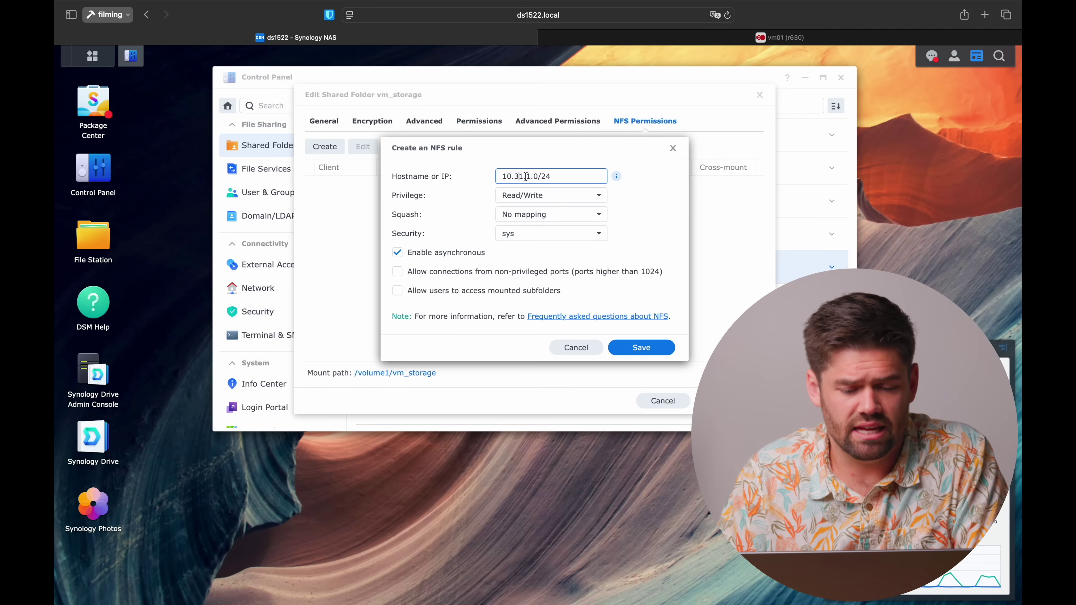
pyautogui.moveTo(531, 176); pyautogui.dragTo(480, 174)
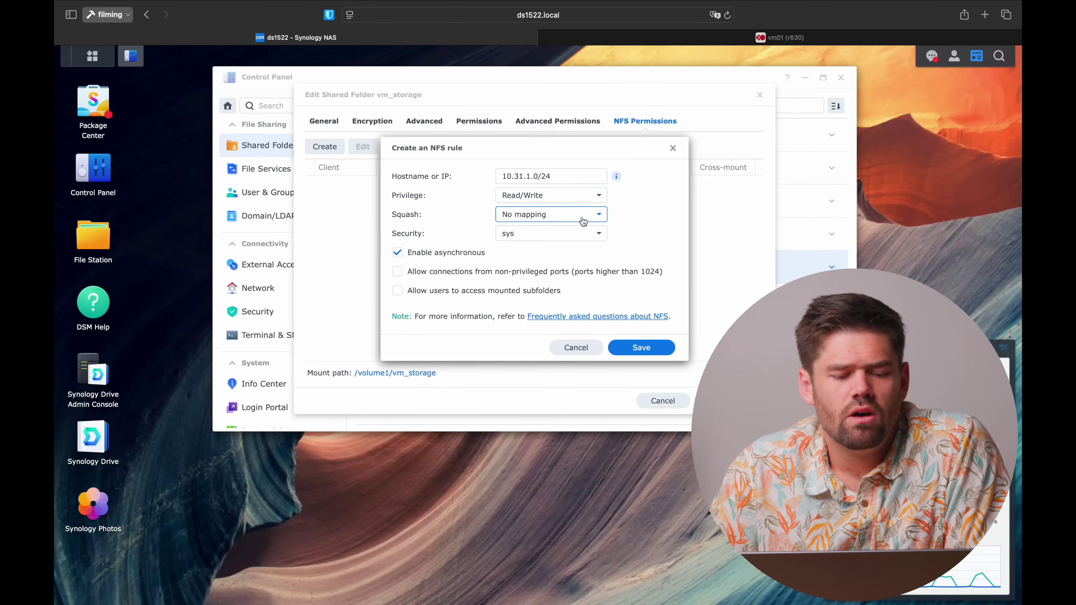
# Set squash to map all users to admin and allow access to mounted subfolders
pyautogui.click(556, 217)
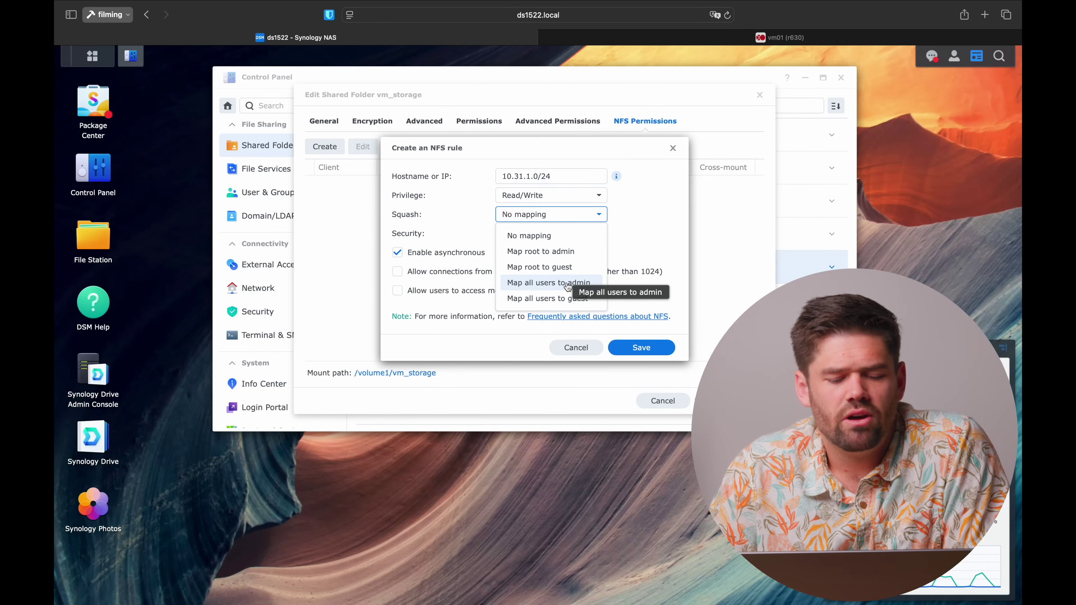
pyautogui.click(551, 286)
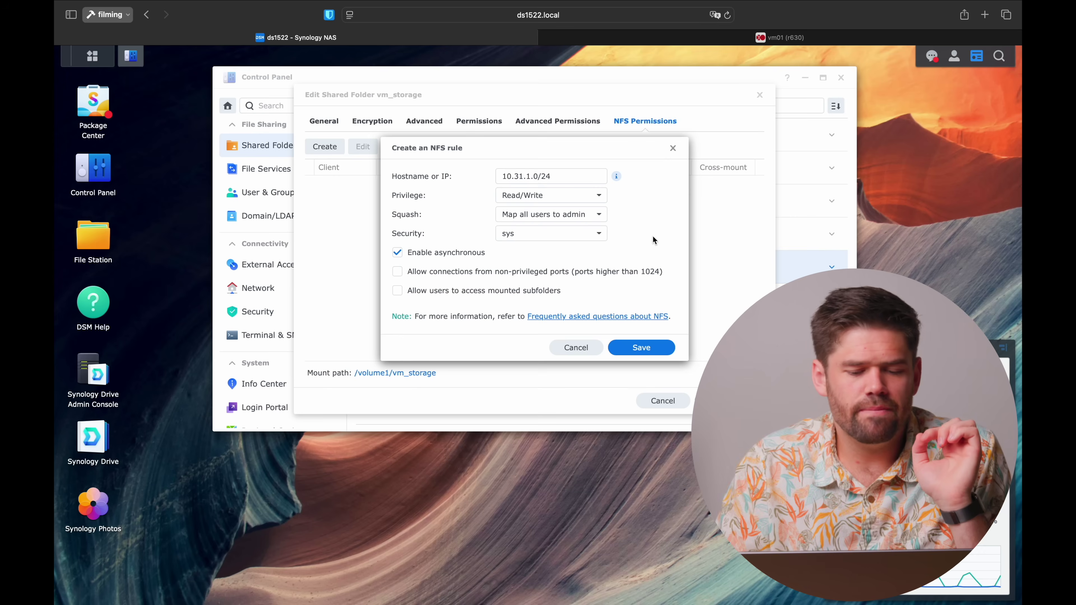
pyautogui.moveTo(568, 176); pyautogui.dragTo(452, 170)
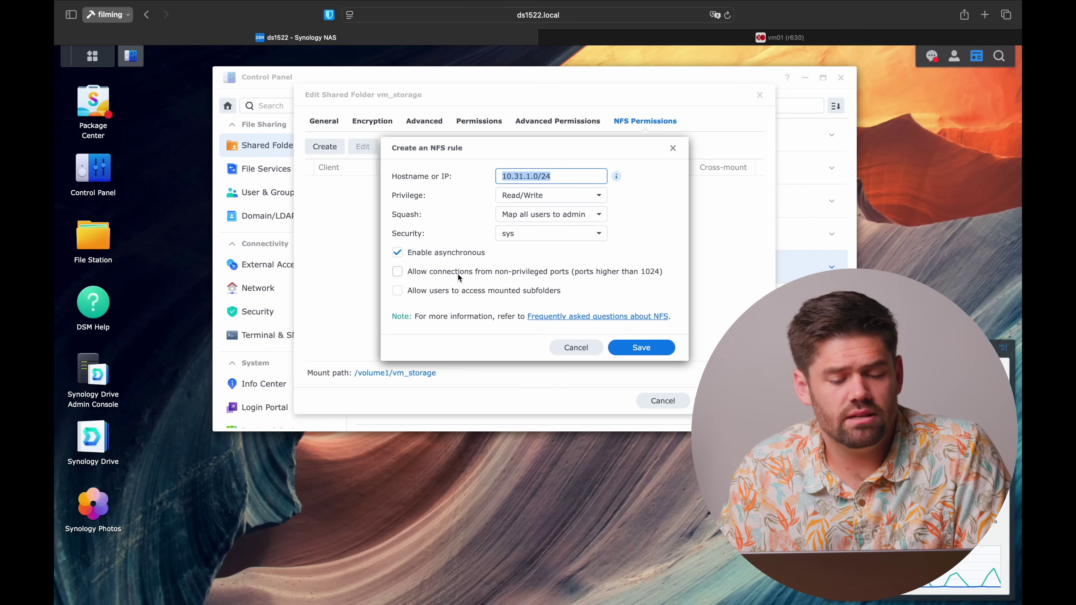
pyautogui.click(428, 291)
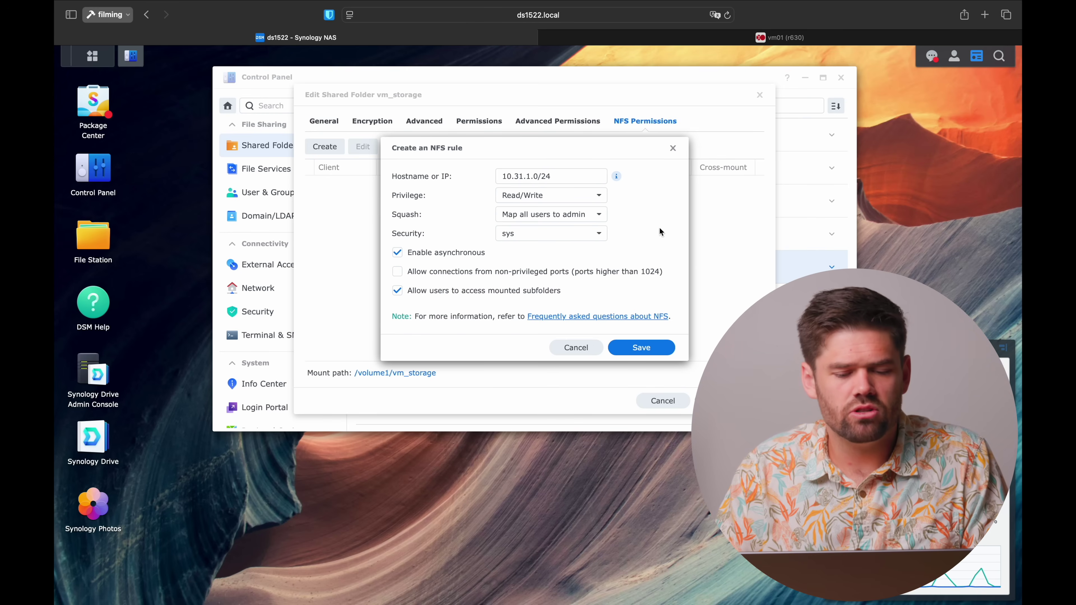
# Save the 10.31.1.0/24 rule on vm_storage and copy its mount path /volume1/vm_storage
pyautogui.click(663, 355)
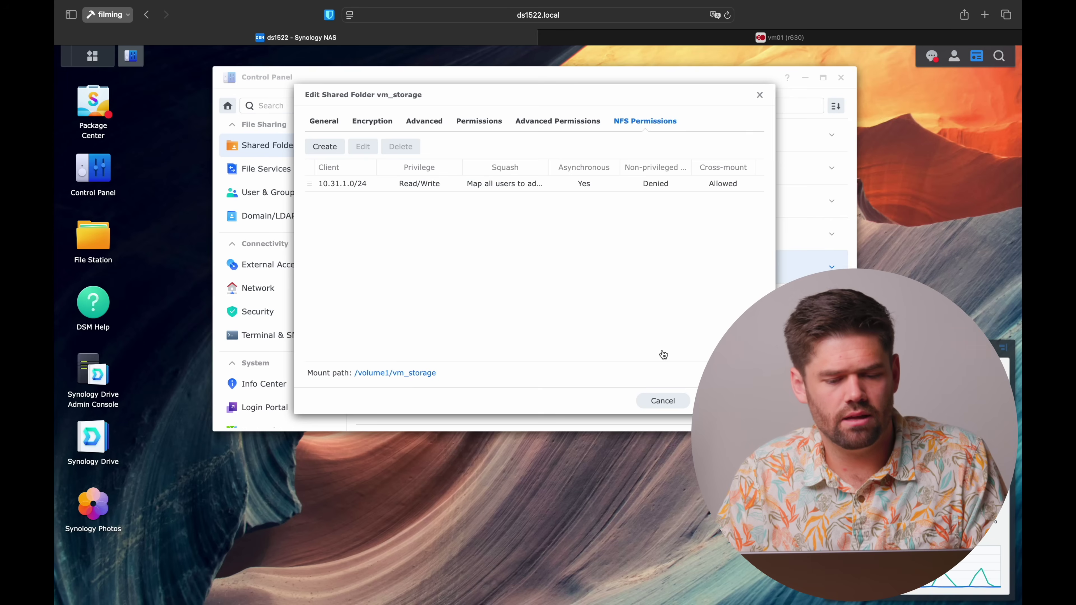
pyautogui.click(726, 400)
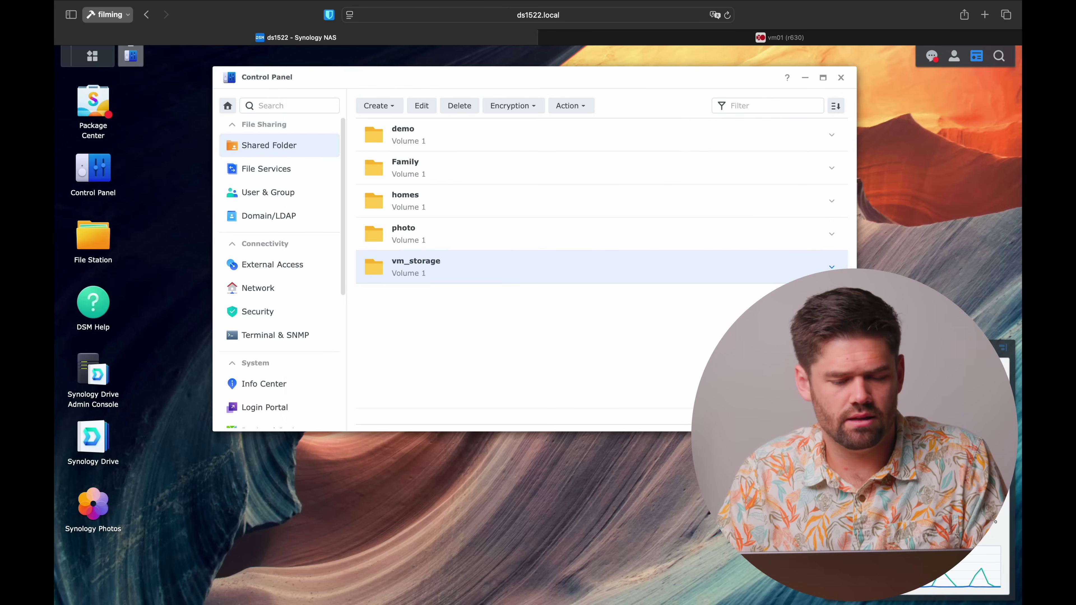
pyautogui.click(422, 107)
pyautogui.click(645, 121)
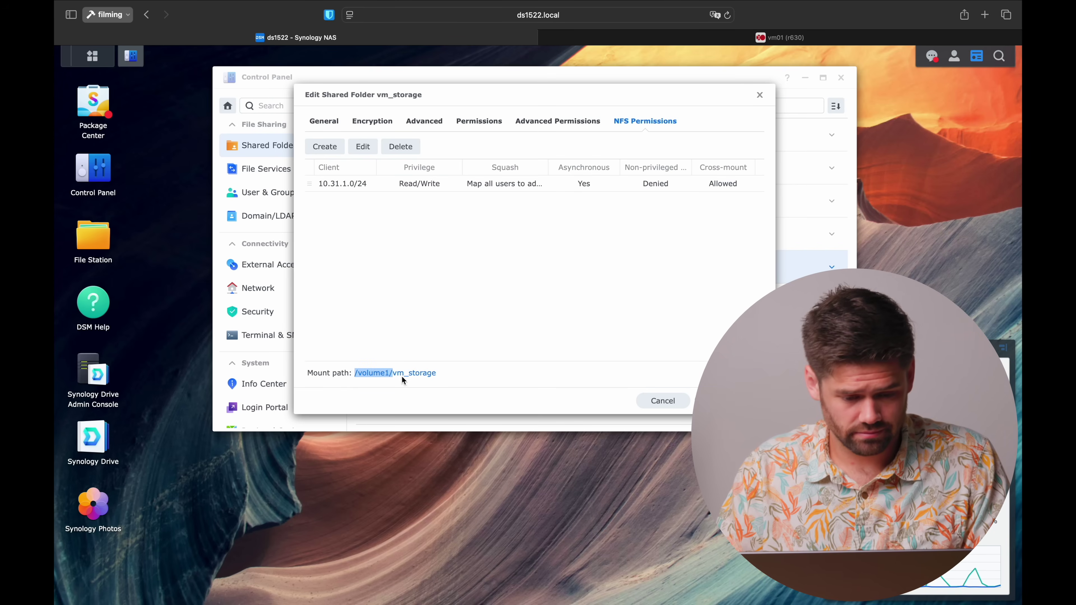
pyautogui.moveTo(401, 375); pyautogui.dragTo(436, 374)
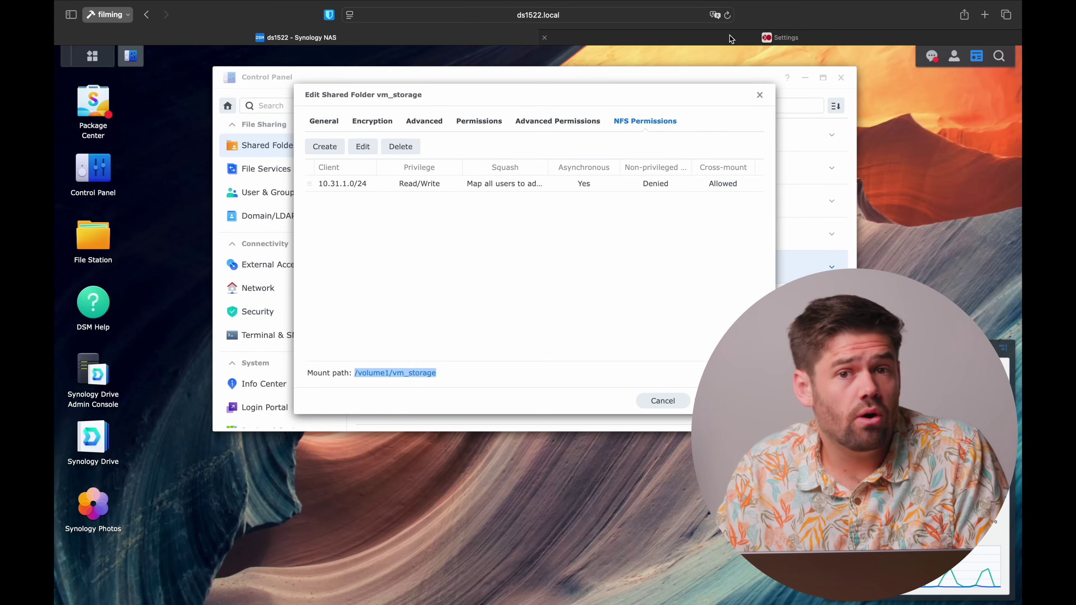
pyautogui.moveTo(731, 39)
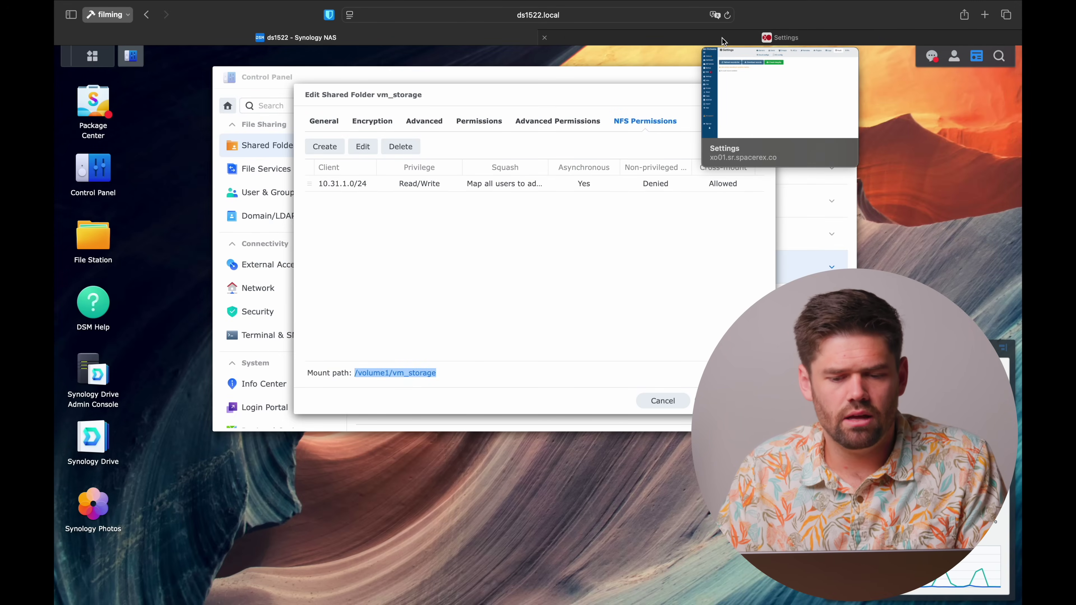
pyautogui.click(723, 41)
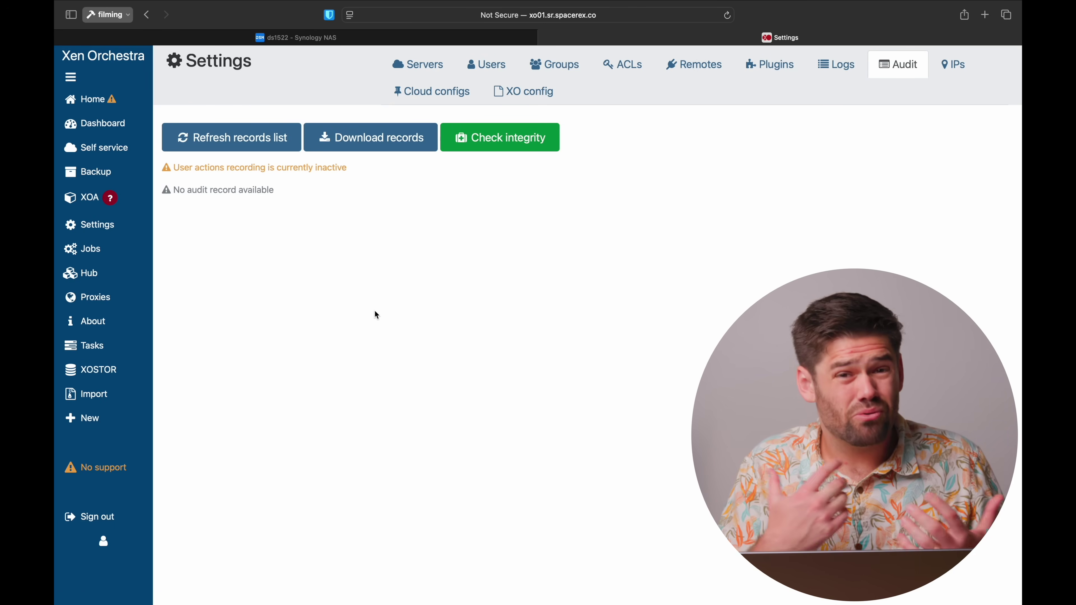
# Start a new SR on host vm01 named Synology-NFS-Demo, described 'Demo for video', type NFS
pyautogui.moveTo(86, 421)
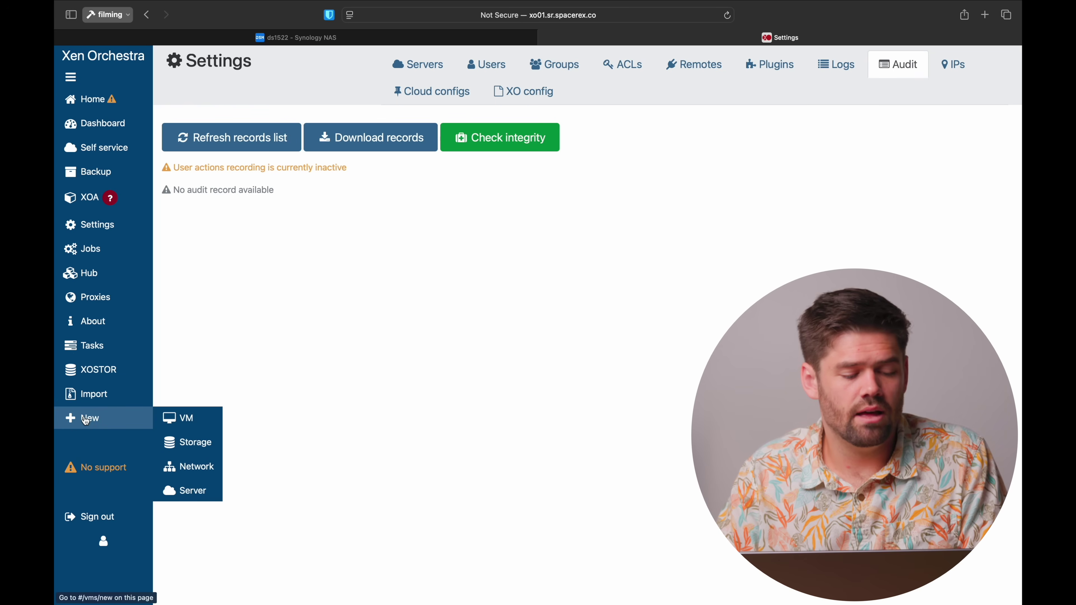
pyautogui.click(186, 439)
pyautogui.click(387, 129)
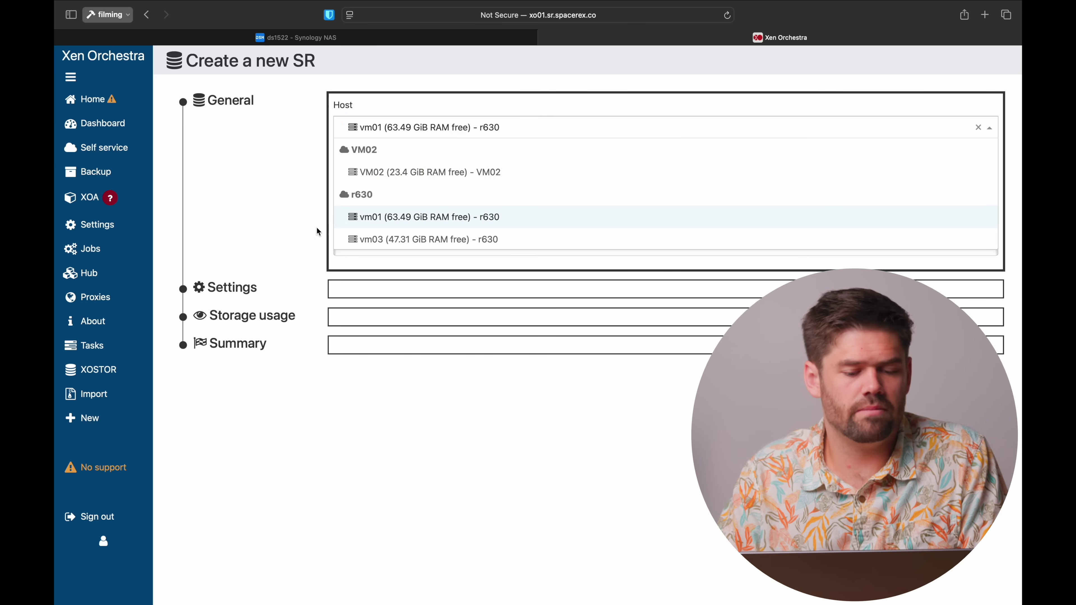
pyautogui.click(413, 218)
pyautogui.write('Synology-NF')
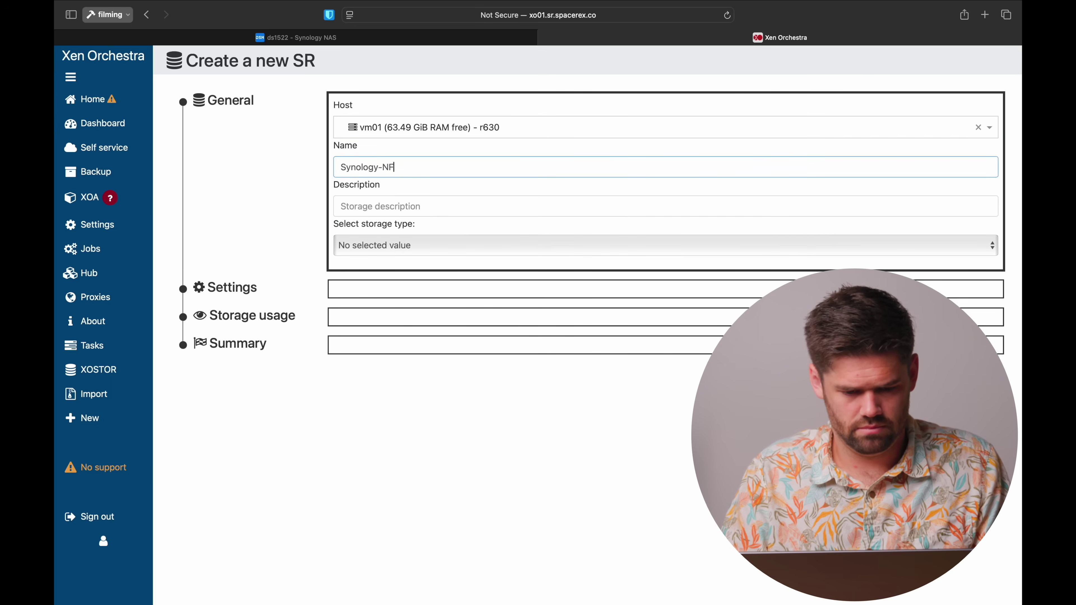
pyautogui.write('S-Demo')
pyautogui.press('Tab')
pyautogui.write('Demo for video')
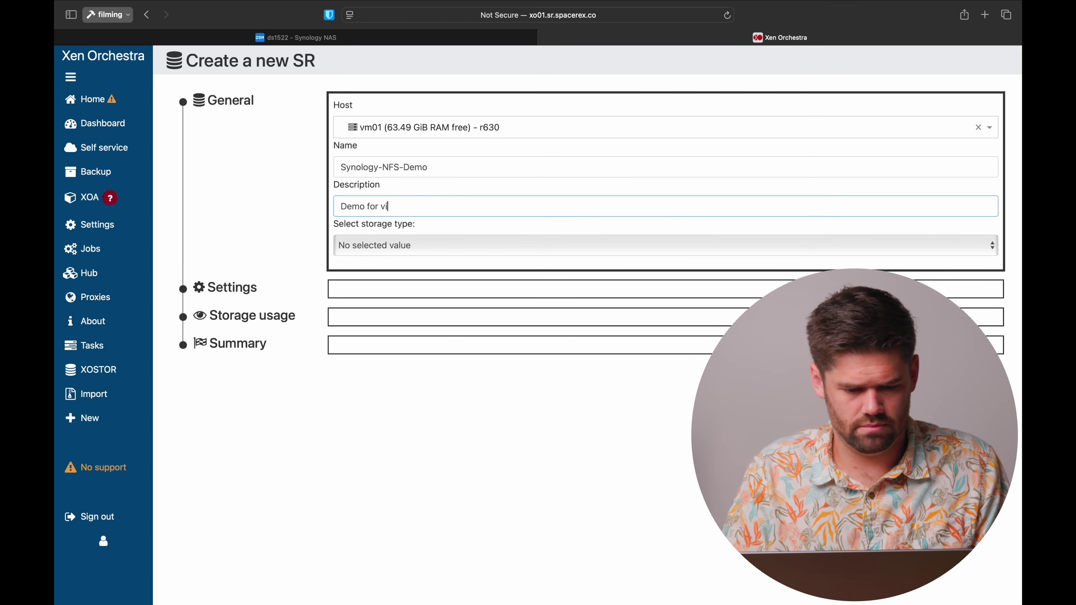
pyautogui.click(430, 245)
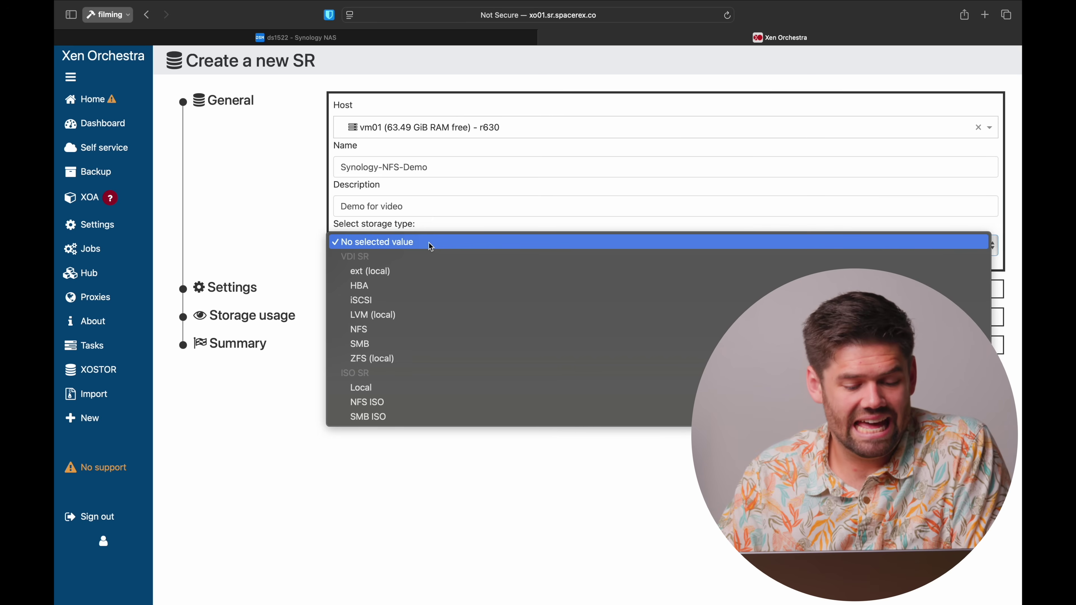
pyautogui.click(388, 332)
pyautogui.click(429, 318)
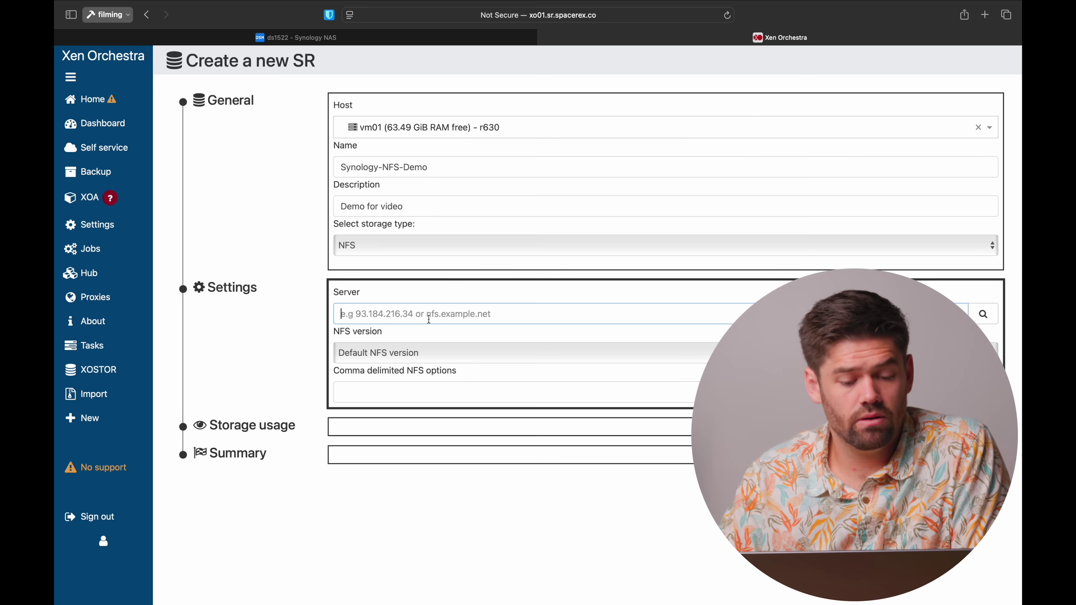
# Point the SR at NFS server 10.31.50.200 with export path /volume1/vm_storage
pyautogui.click(427, 347)
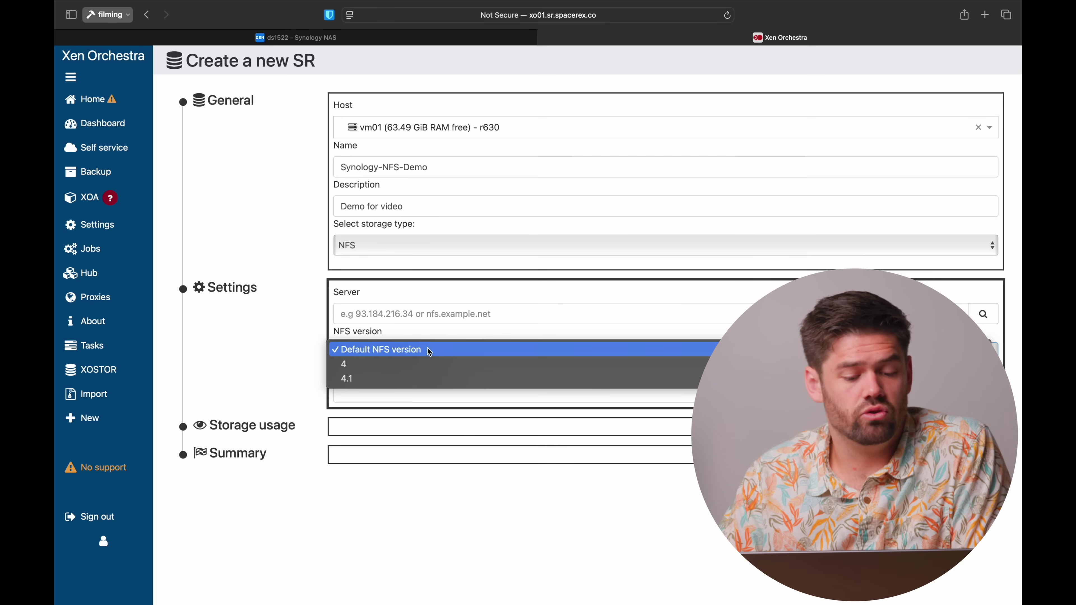
pyautogui.click(427, 349)
pyautogui.click(423, 317)
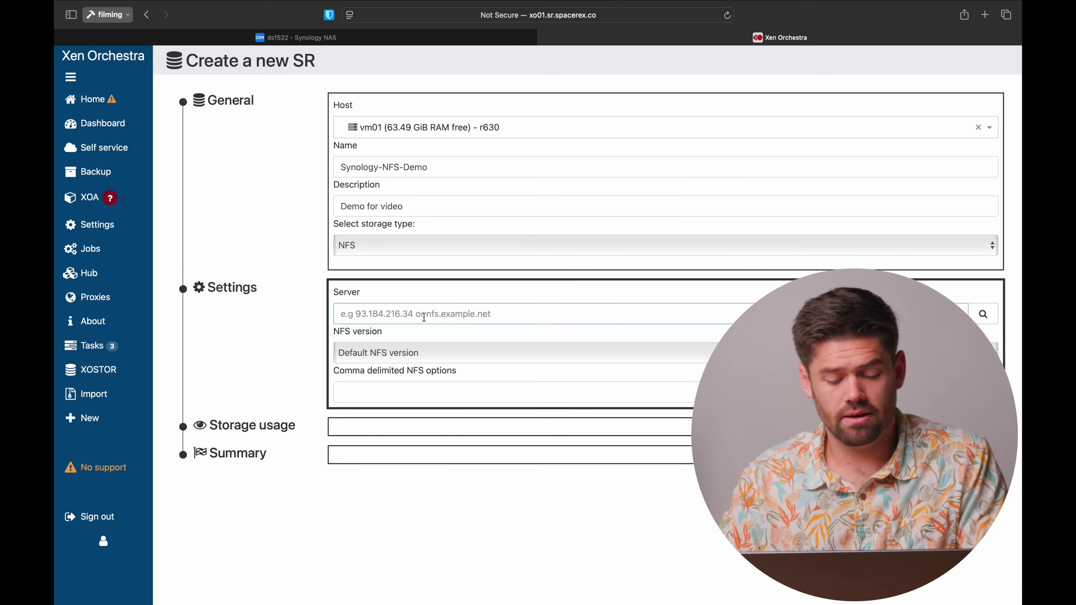
pyautogui.write('10.31')
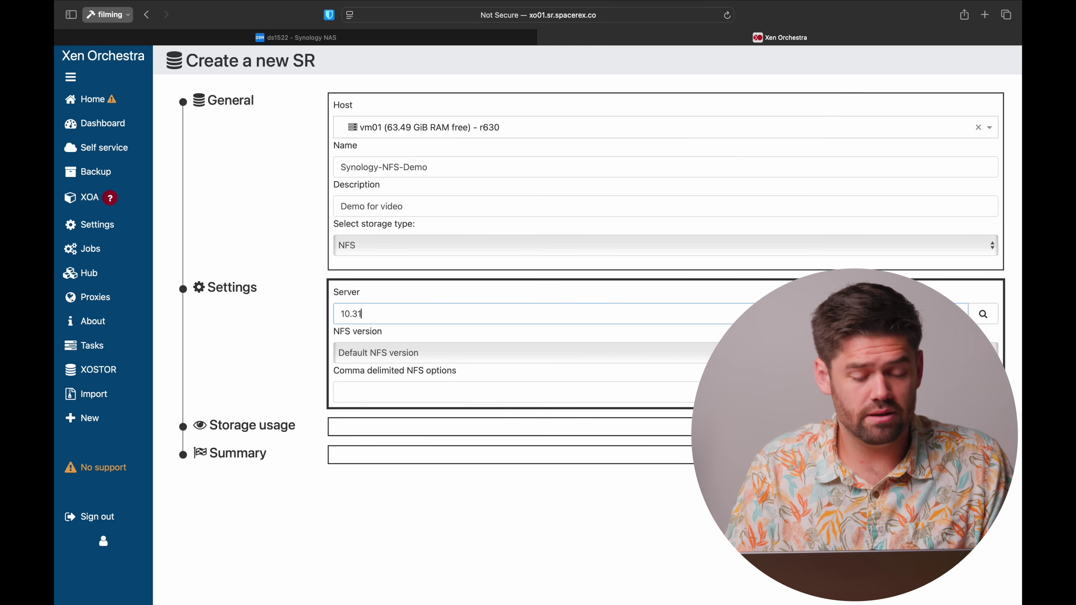
pyautogui.write('.50.200')
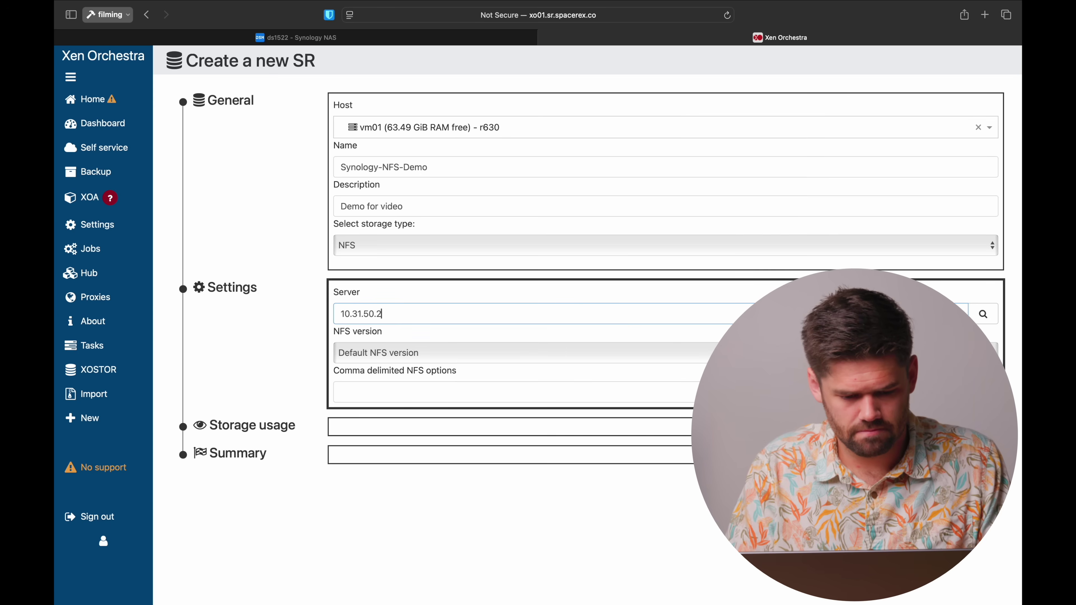
pyautogui.click(988, 323)
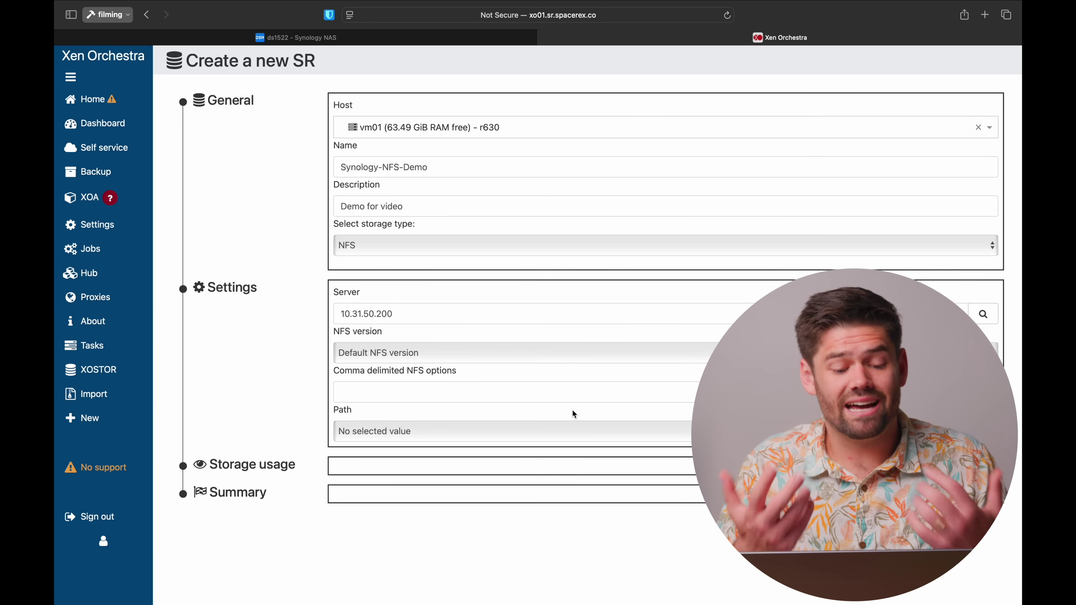
pyautogui.click(526, 431)
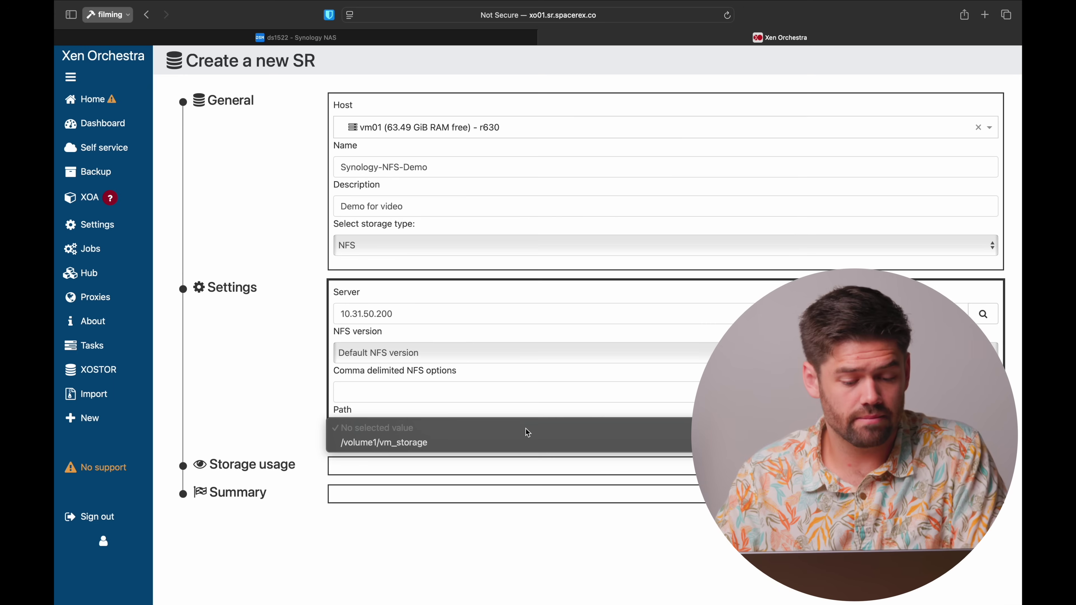
pyautogui.click(380, 441)
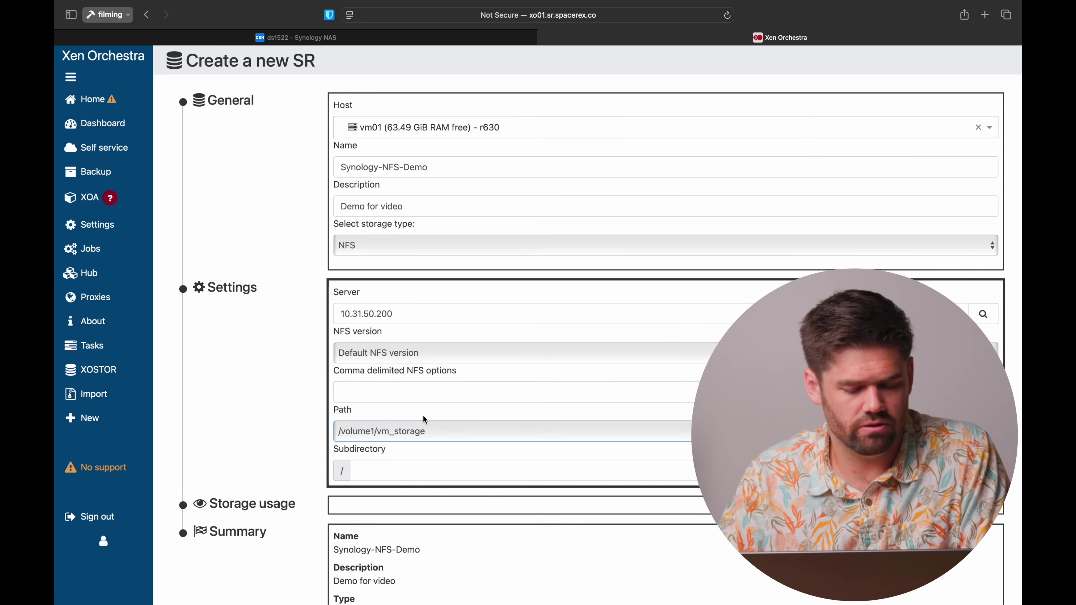
pyautogui.scroll(-5, 424, 419)
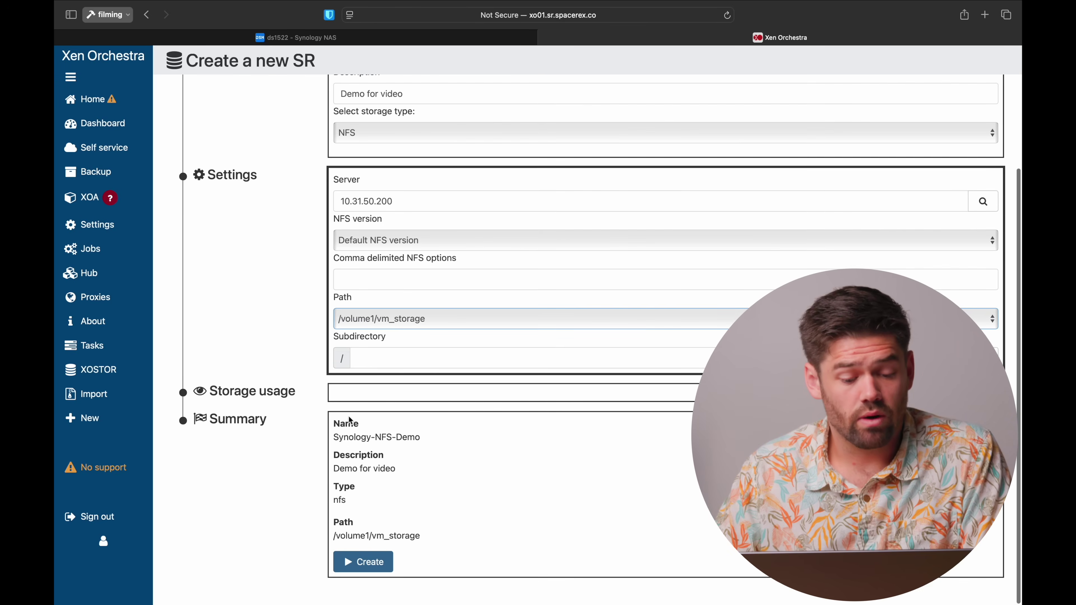
pyautogui.scroll(1, 420, 297)
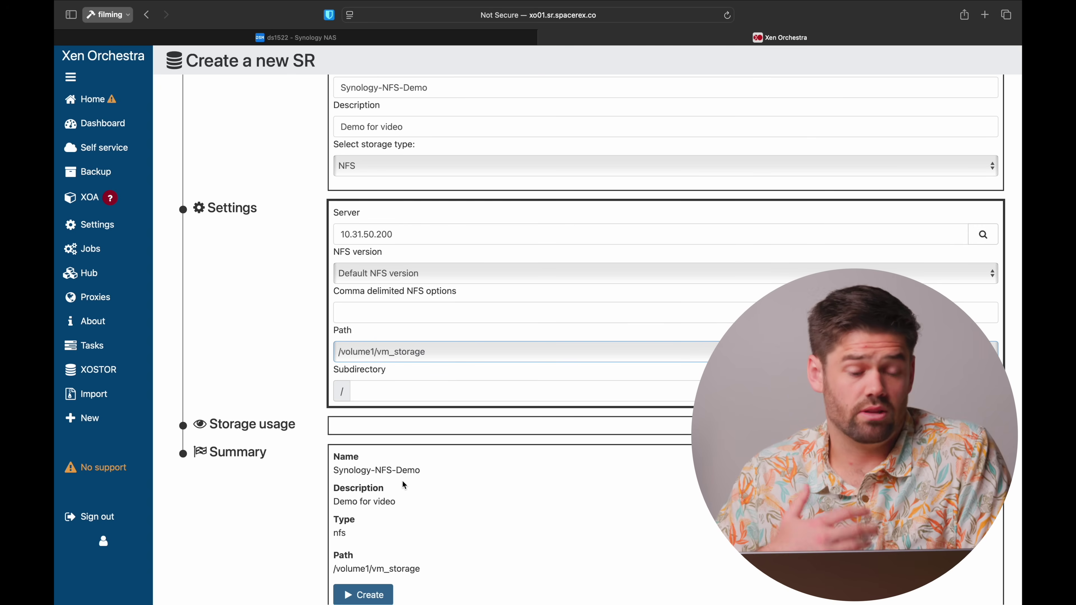
pyautogui.scroll(-2, 448, 327)
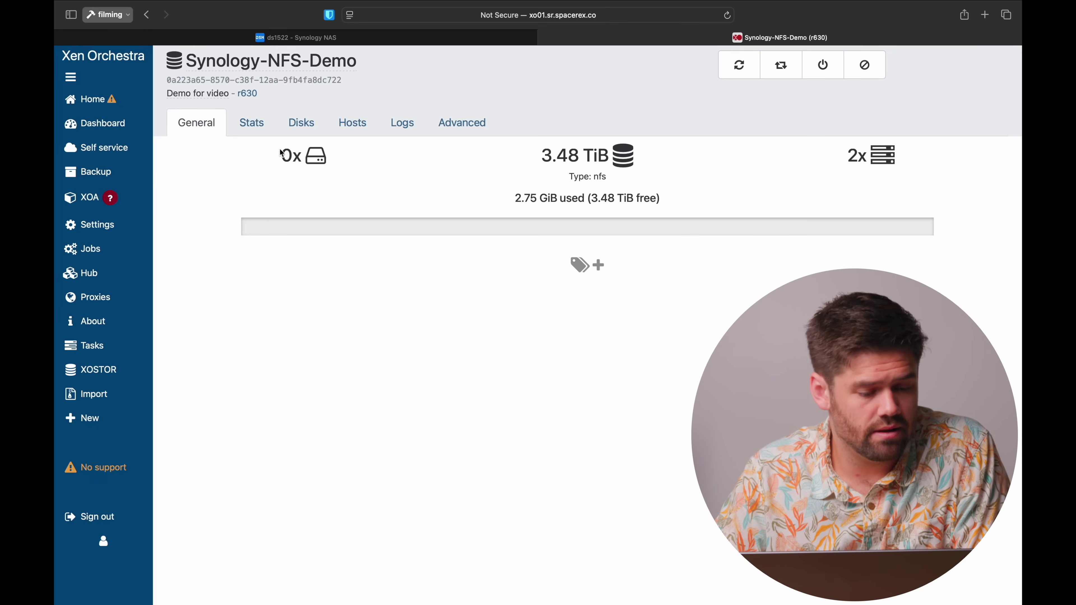
# Start a new VM on pool r630 from the Ubuntu24 template
pyautogui.moveTo(87, 418)
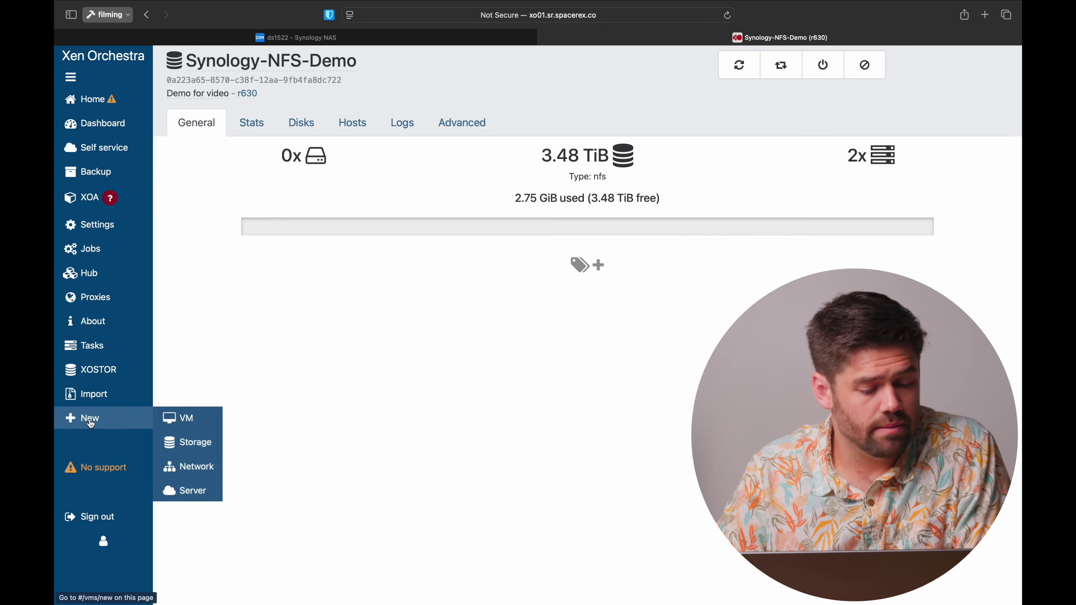
pyautogui.click(197, 423)
pyautogui.click(400, 62)
pyautogui.click(389, 103)
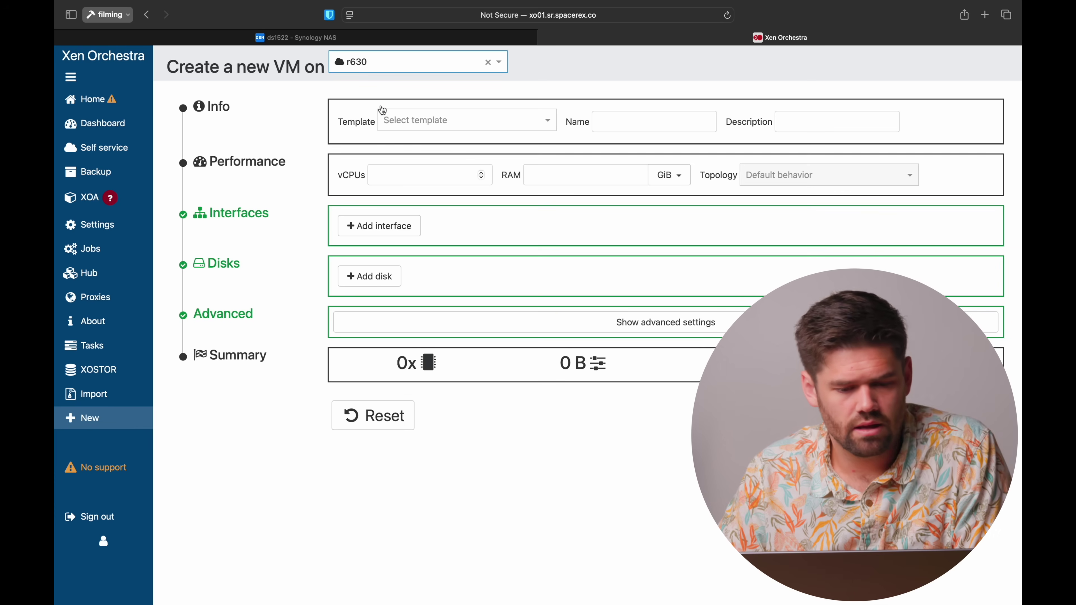
pyautogui.click(438, 119)
pyautogui.click(488, 165)
# Place the new VM's disk on the Synology-NFS-Demo storage repository
pyautogui.scroll(-5, 715, 146)
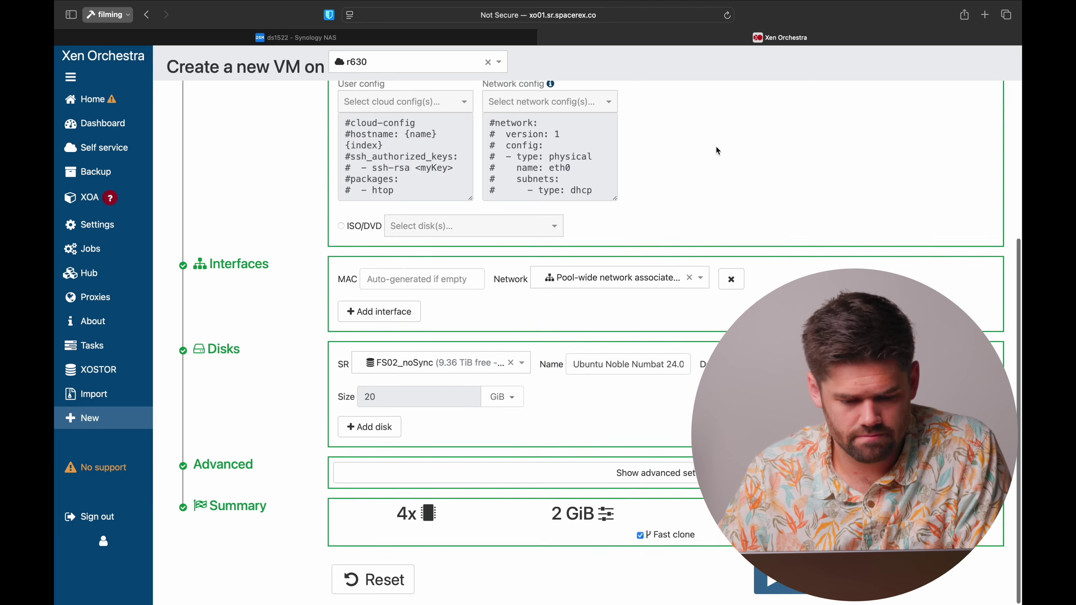
pyautogui.click(441, 365)
pyautogui.scroll(-1, 446, 426)
pyautogui.scroll(-1, 446, 425)
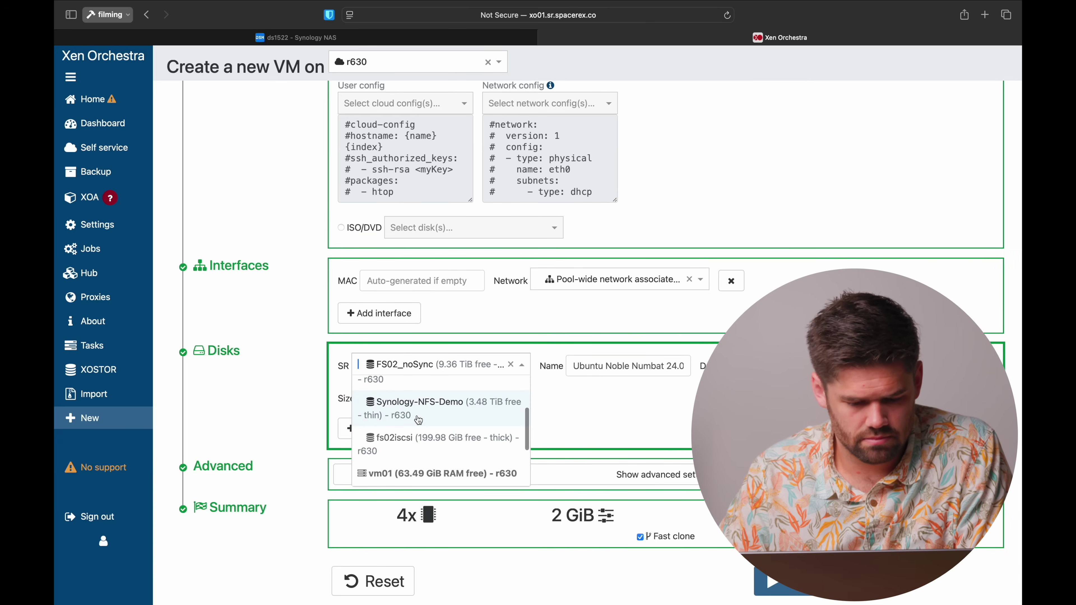
pyautogui.click(443, 423)
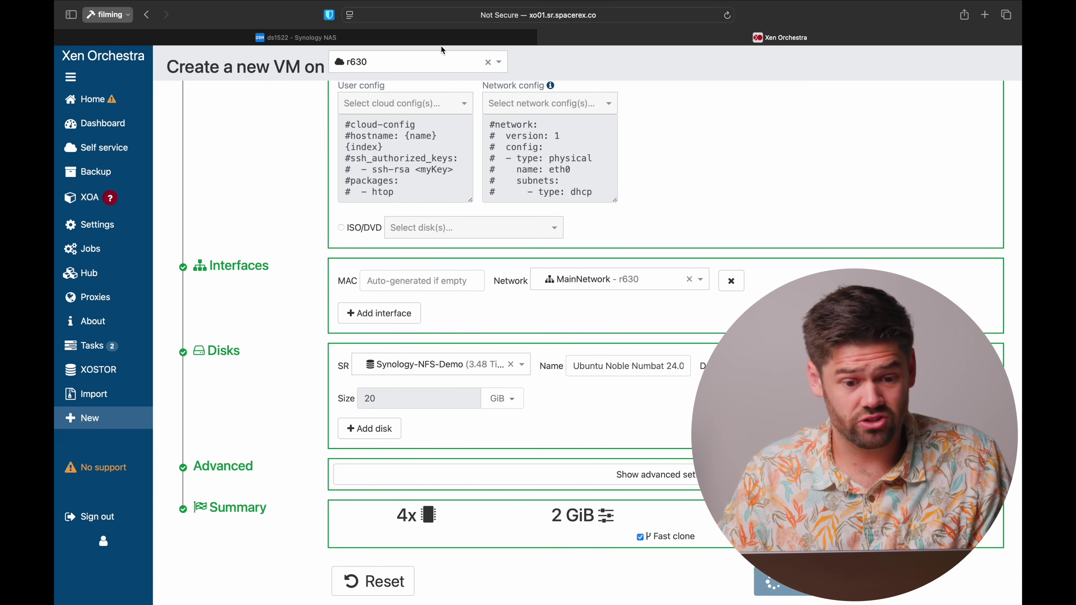
pyautogui.click(438, 33)
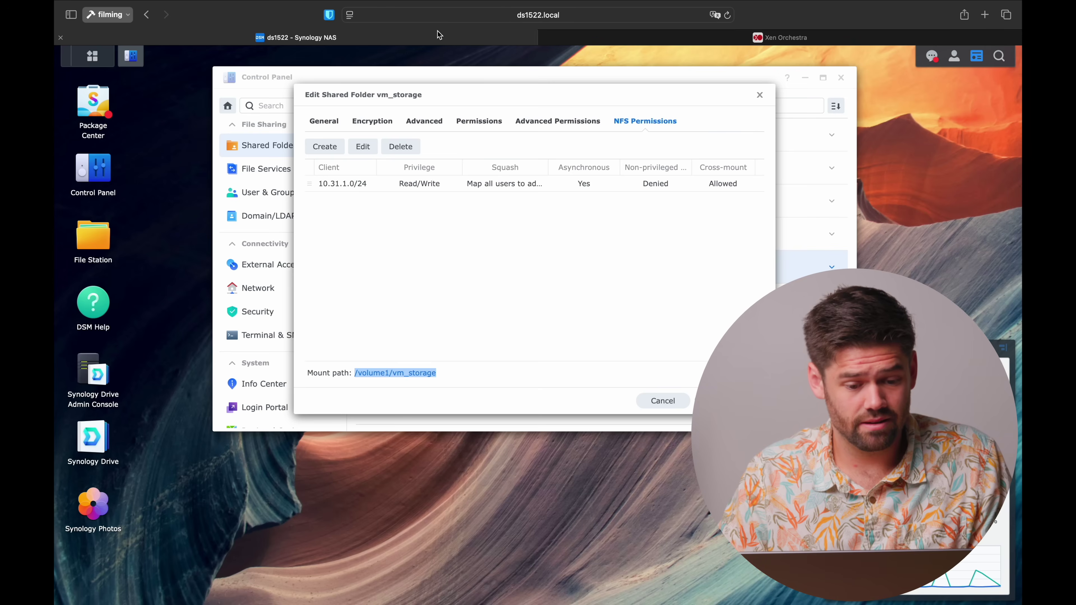
# Close the shared folder settings and browse the vm_storage share in File Station
pyautogui.click(760, 94)
pyautogui.click(93, 242)
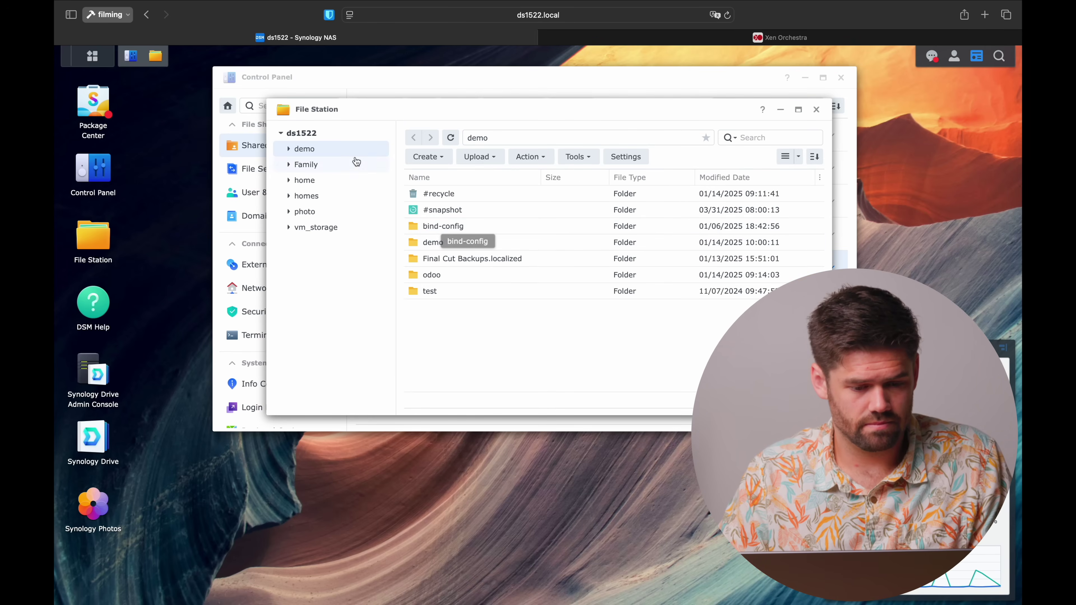
pyautogui.click(346, 226)
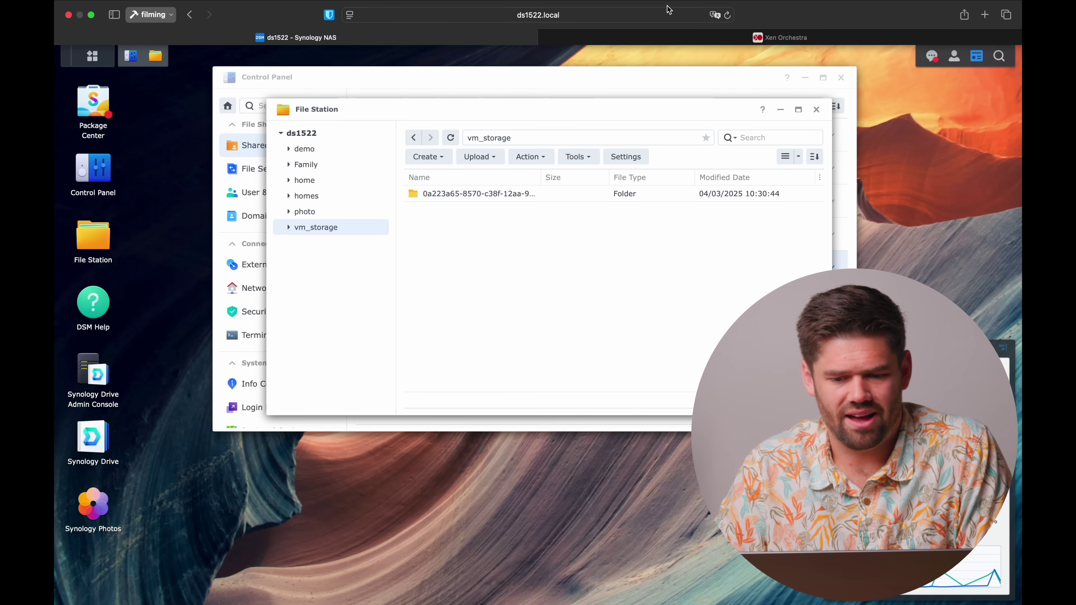
# Check the new VM form in Xen Orchestra, then return to the Synology NAS tab
pyautogui.click(676, 41)
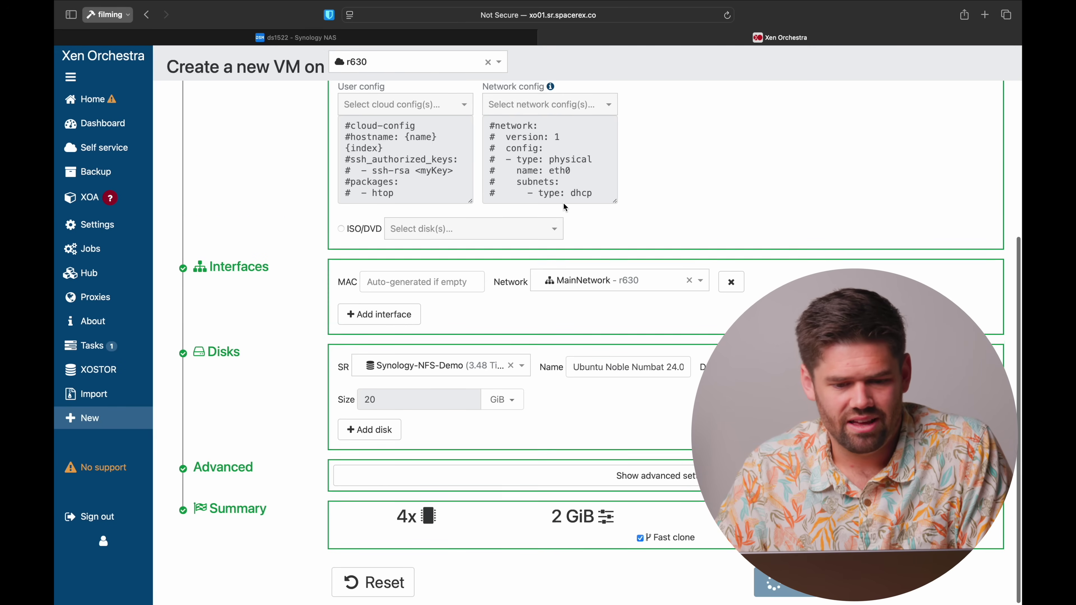
pyautogui.scroll(5, 563, 202)
pyautogui.scroll(-5, 490, 377)
pyautogui.scroll(-1, 490, 376)
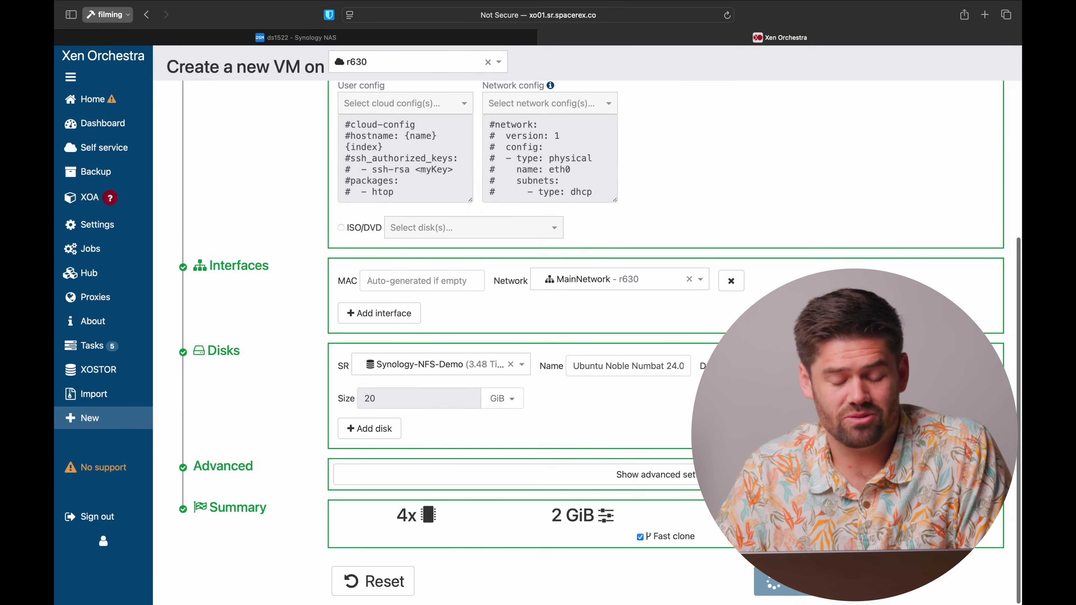
pyautogui.click(406, 37)
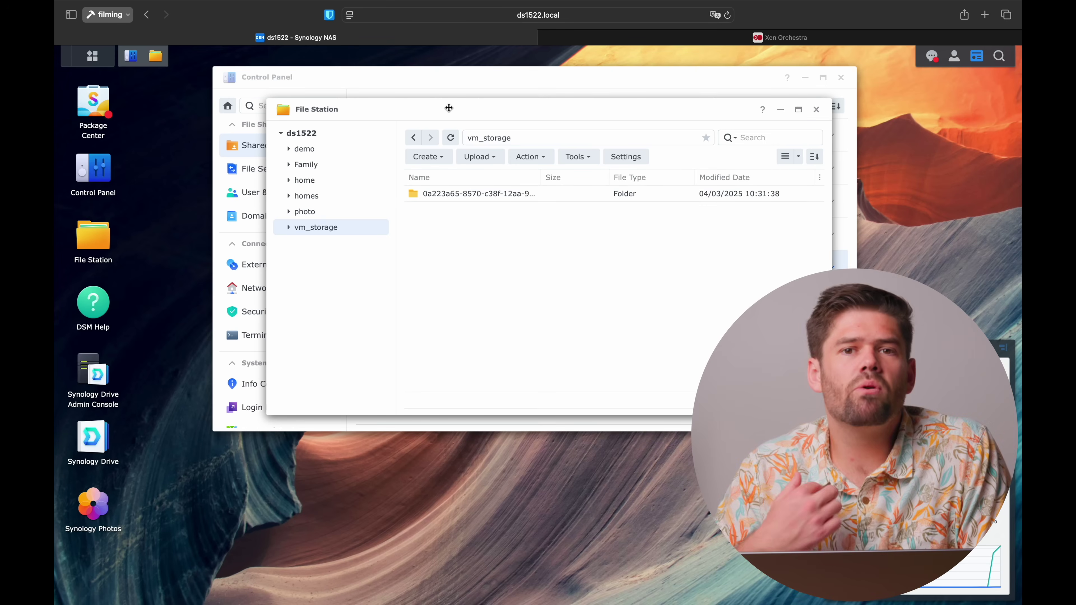
# In Snapshot Replication, enable hourly scheduled snapshots for the vm_storage share
pyautogui.click(93, 57)
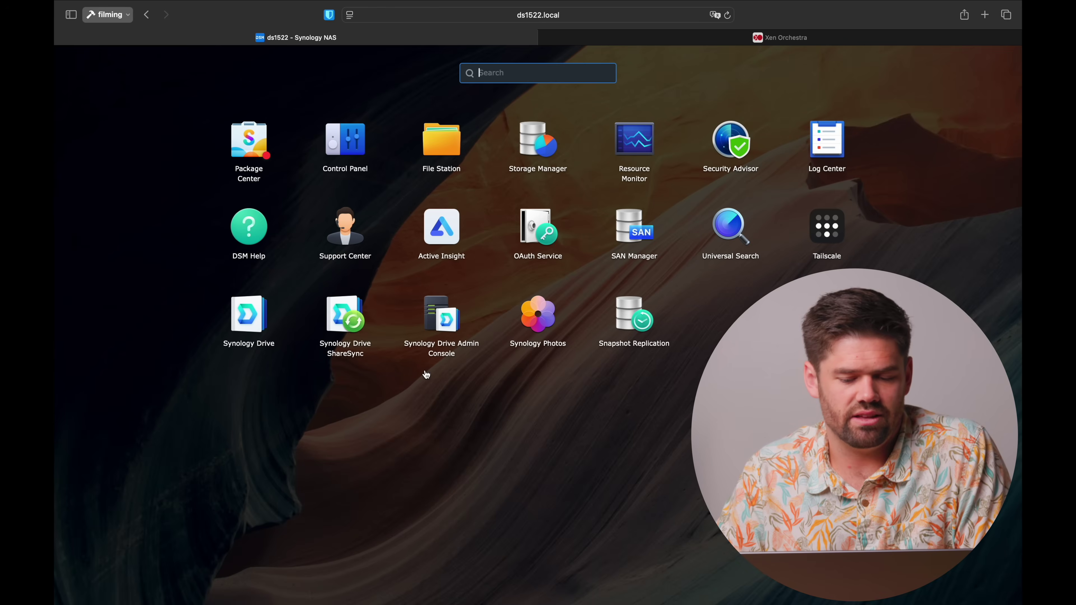
pyautogui.click(620, 314)
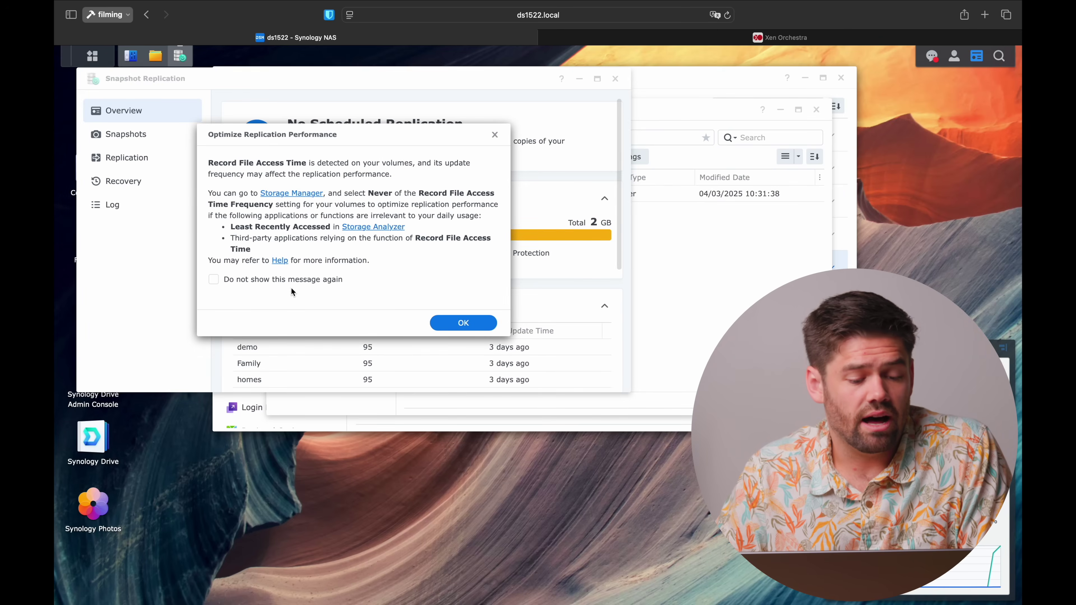
pyautogui.click(462, 323)
pyautogui.click(141, 136)
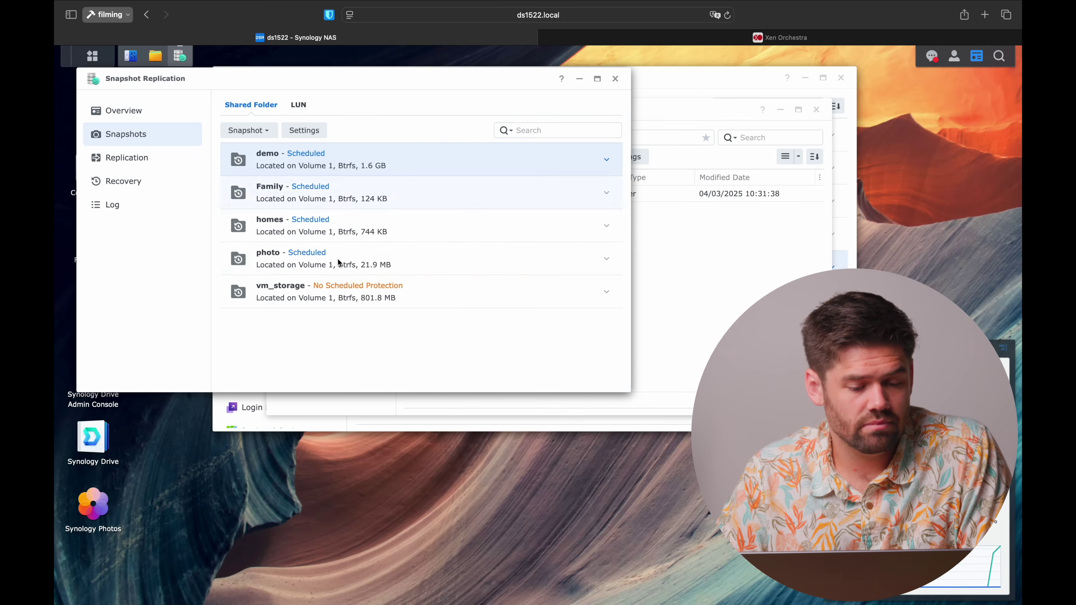
pyautogui.click(346, 285)
pyautogui.click(309, 132)
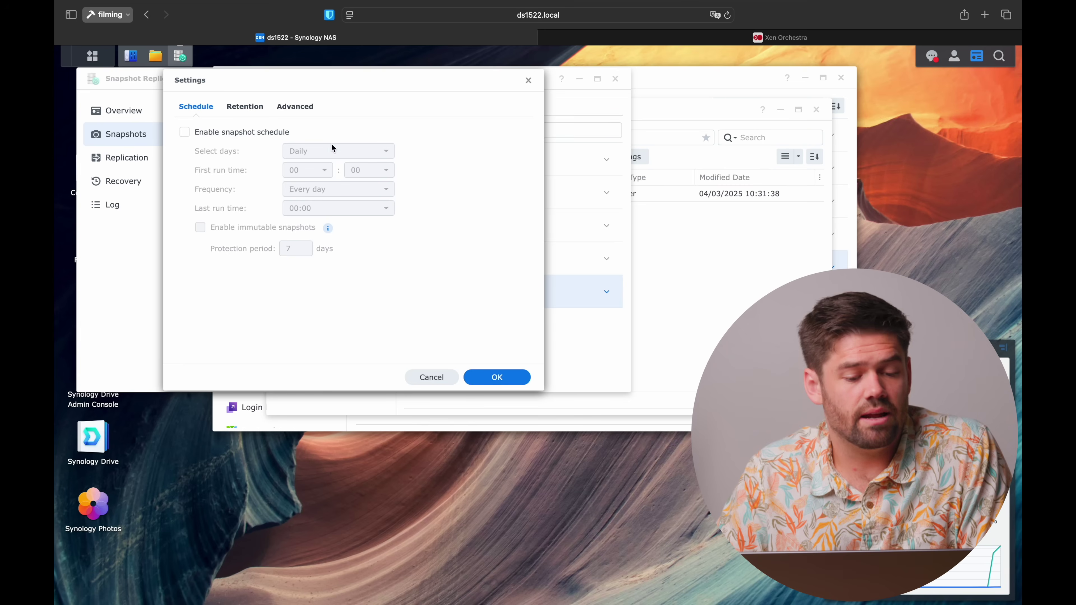
pyautogui.click(266, 131)
pyautogui.click(334, 189)
pyautogui.click(335, 321)
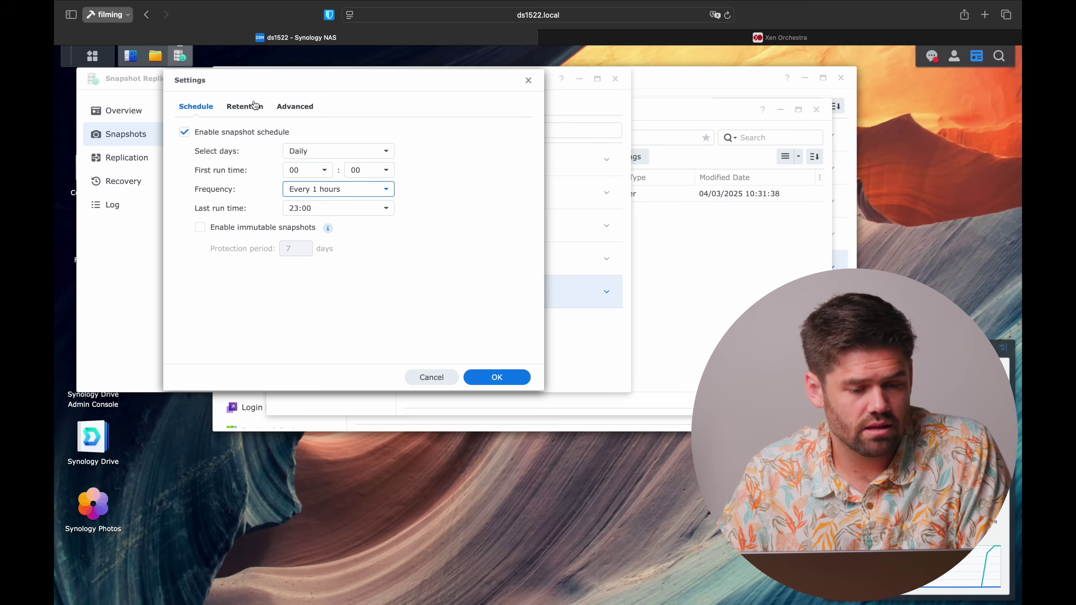
# Set an advanced retention policy: keep all snapshots 14 days, daily for 90, no week/month/year rules
pyautogui.click(255, 106)
pyautogui.click(239, 163)
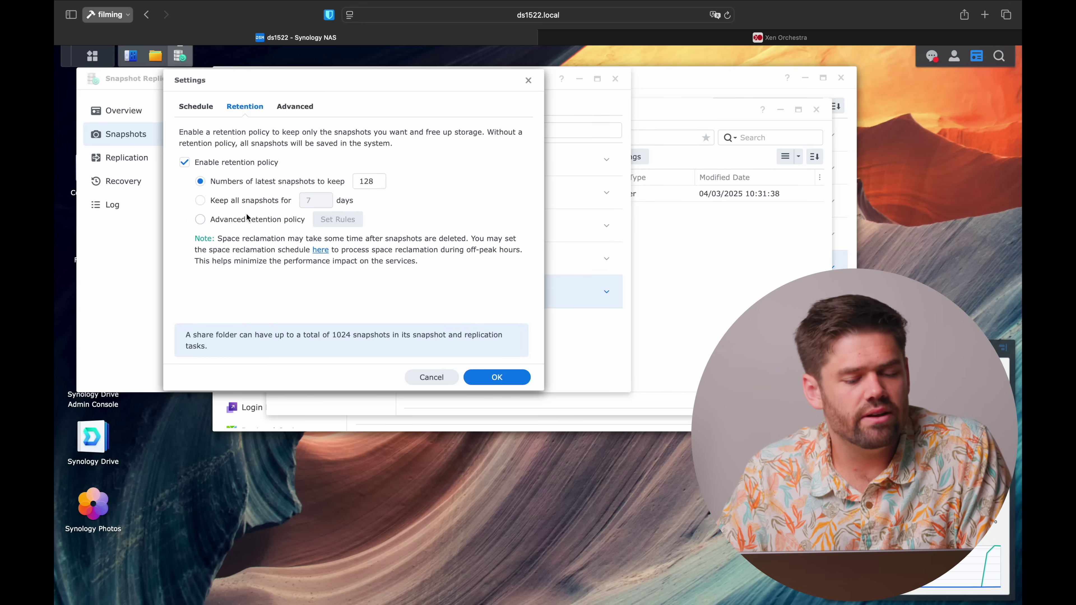
pyautogui.click(249, 219)
pyautogui.click(346, 219)
pyautogui.doubleClick(382, 180)
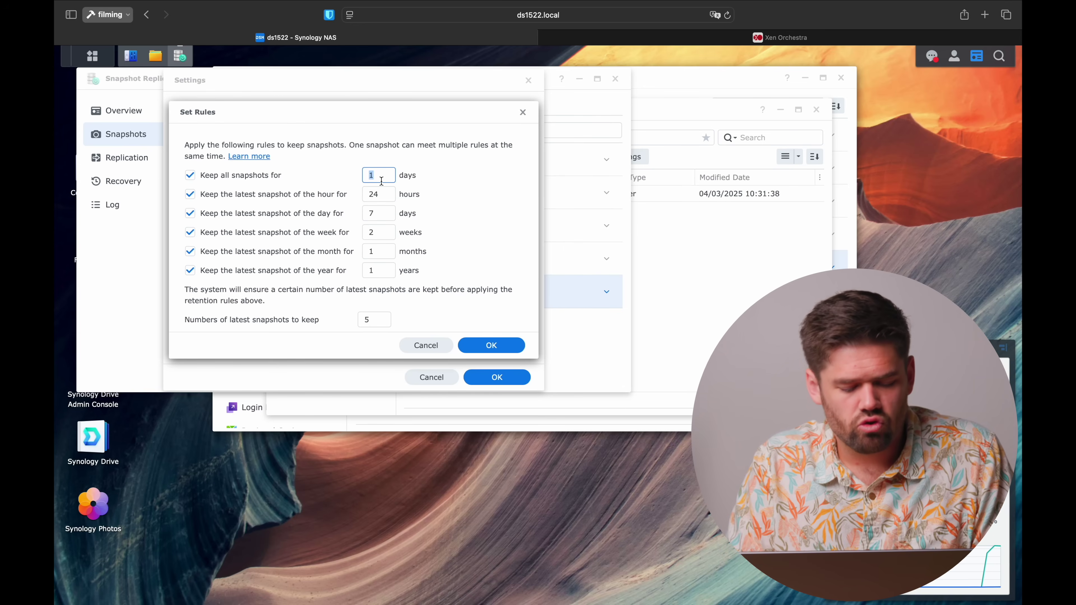
pyautogui.write('14')
pyautogui.doubleClick(377, 213)
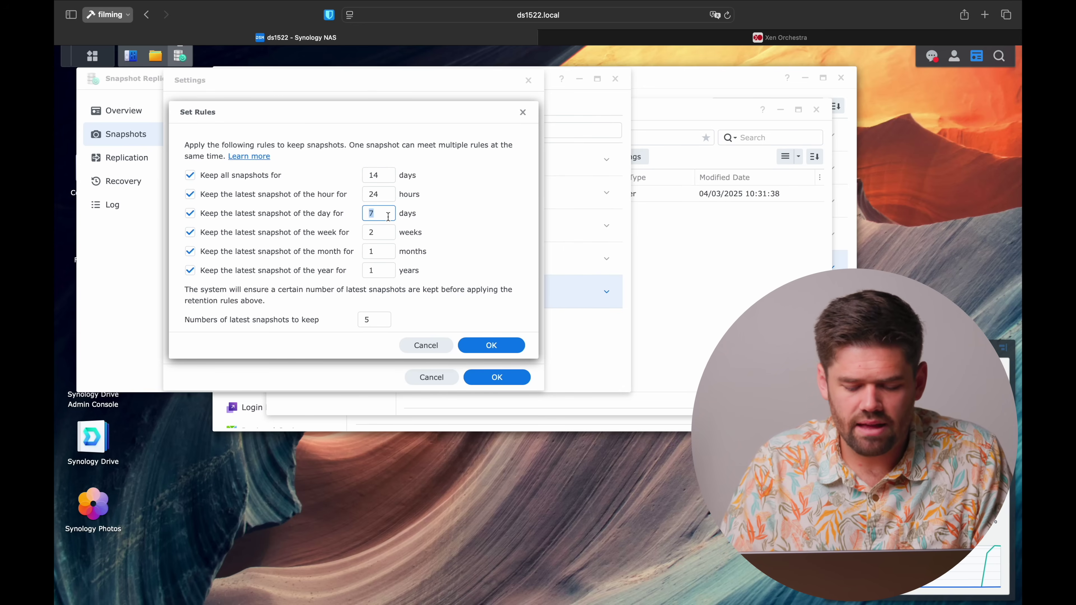
pyautogui.write('90')
pyautogui.click(327, 236)
pyautogui.click(327, 250)
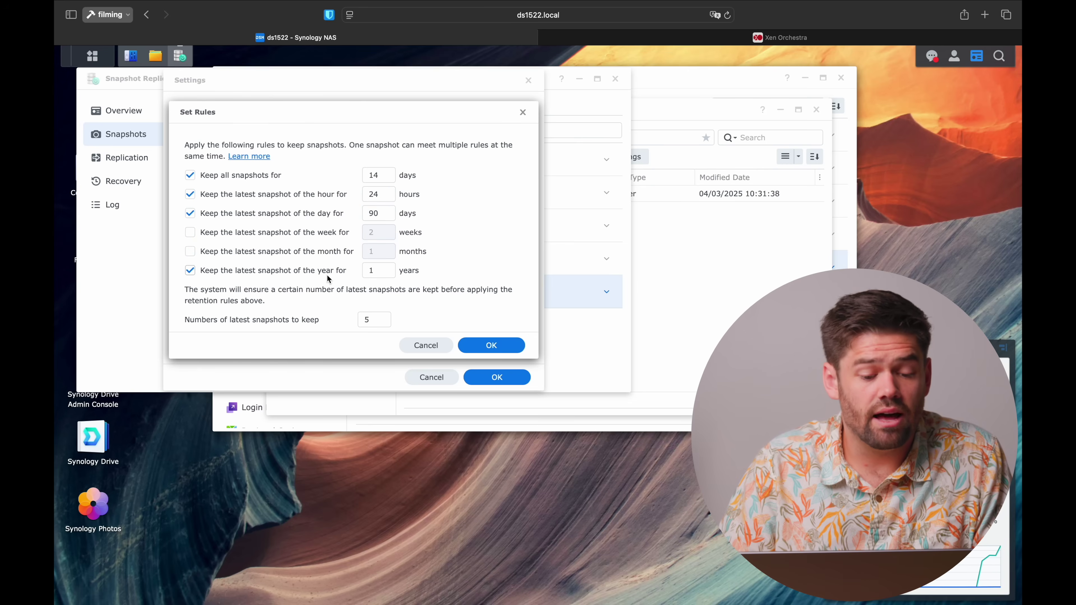
pyautogui.click(327, 275)
pyautogui.click(492, 344)
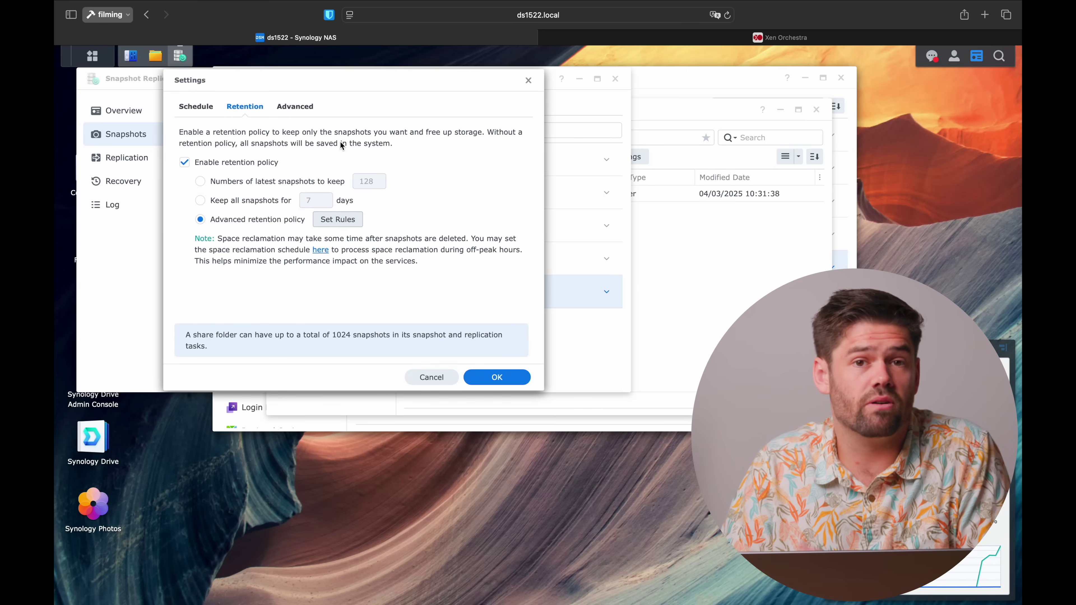
# Keep snapshots visible under Advanced, then save and confirm the snapshot settings
pyautogui.click(298, 109)
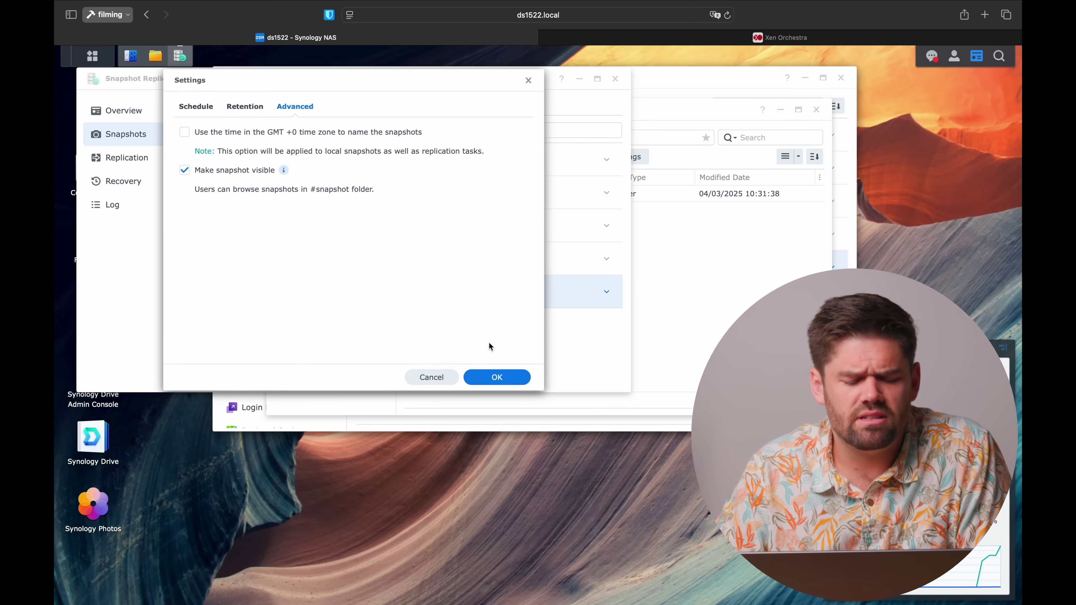
pyautogui.click(496, 377)
pyautogui.click(457, 251)
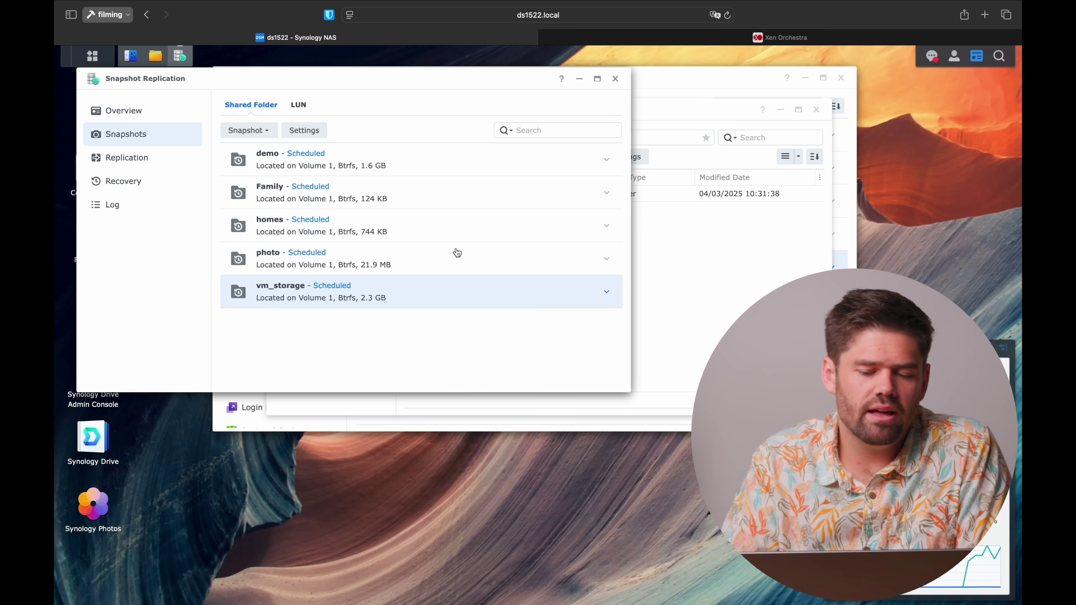
# Briefly bring the vm_storage File Station listing forward while the snapshot settings save
pyautogui.click(703, 266)
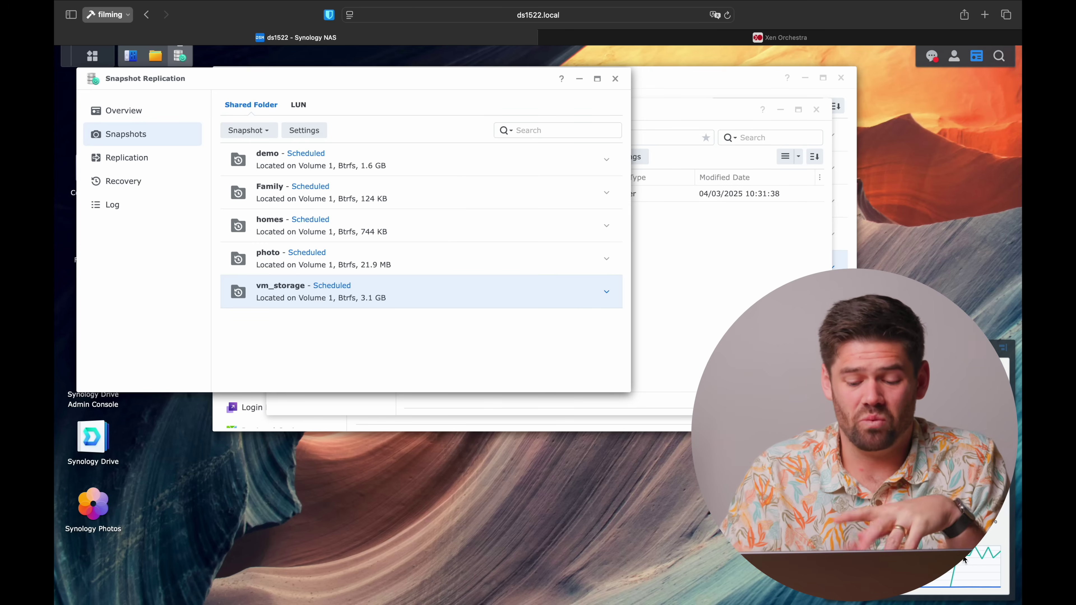
# Show Resource Monitor's Disk throughput charts and review which drives they cover
pyautogui.click(963, 560)
pyautogui.click(378, 104)
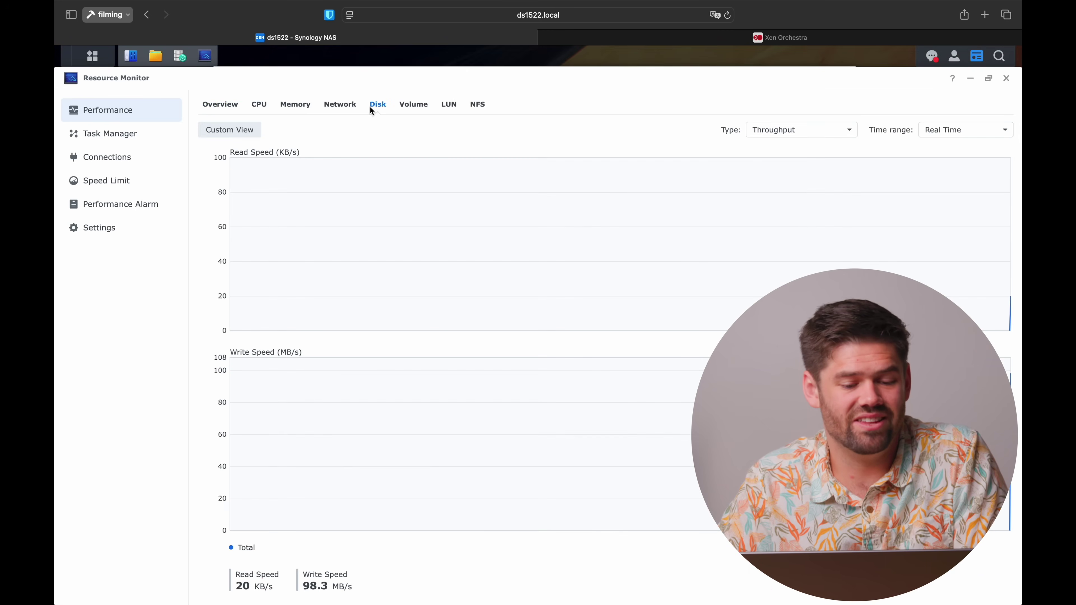
pyautogui.click(229, 130)
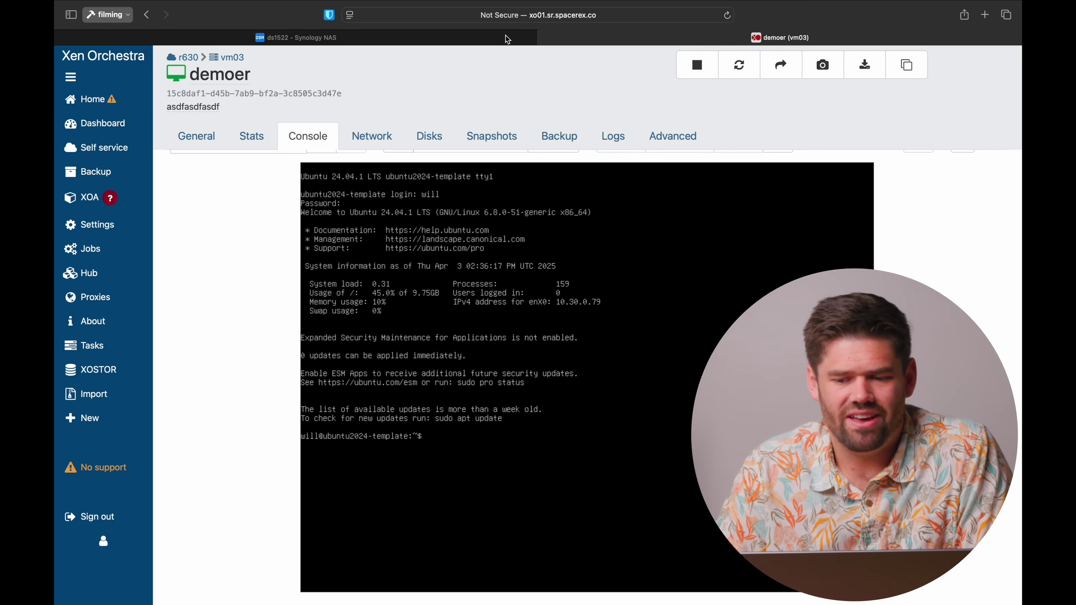
# Review Volume 1 in Storage Manager, then go back to the demoer VM console
pyautogui.click(415, 36)
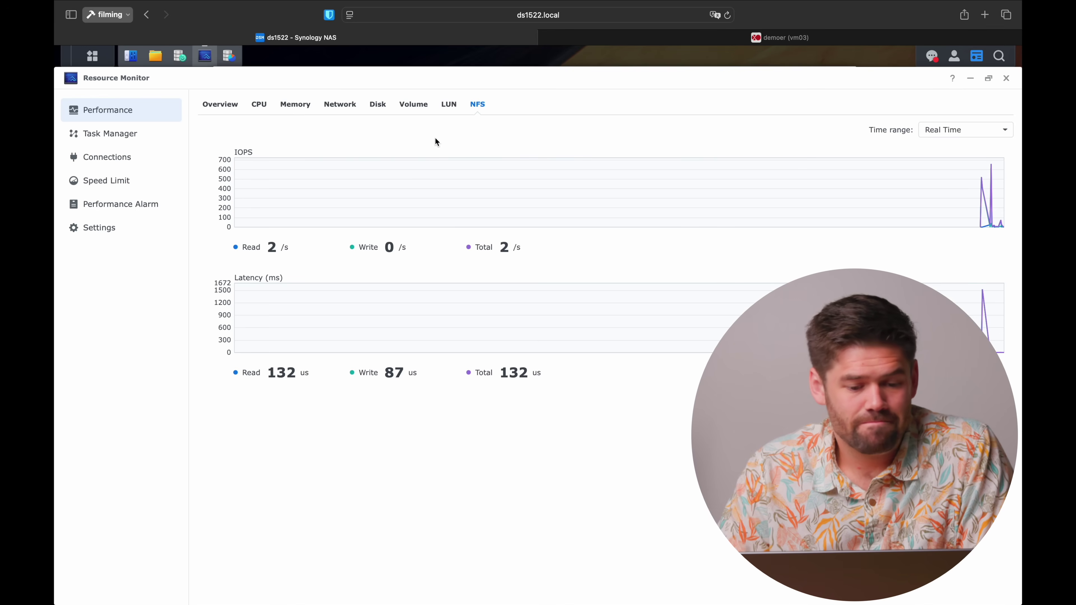
pyautogui.click(225, 56)
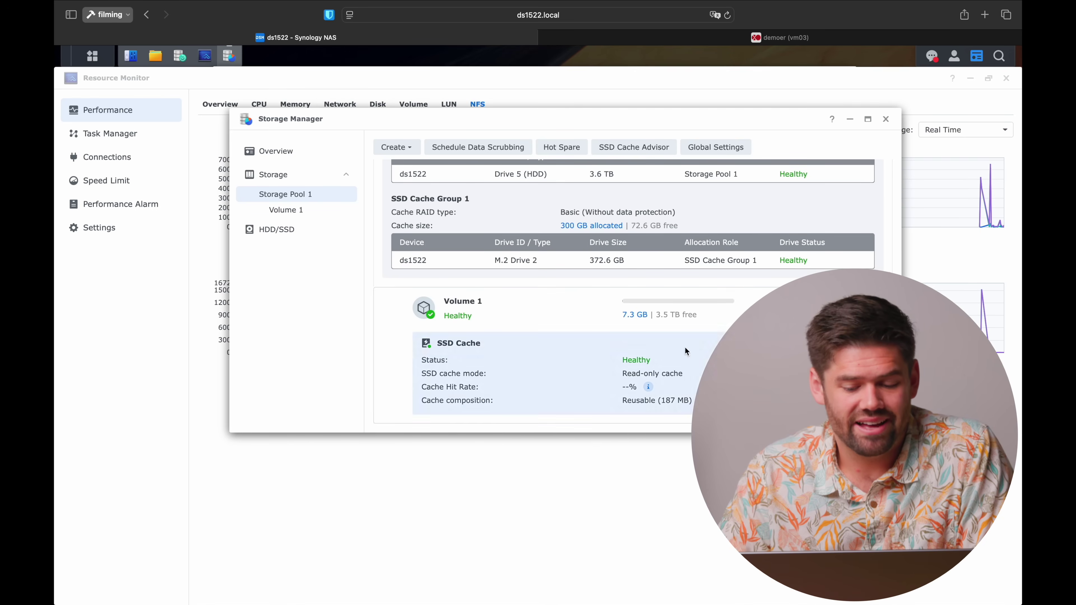
pyautogui.click(833, 37)
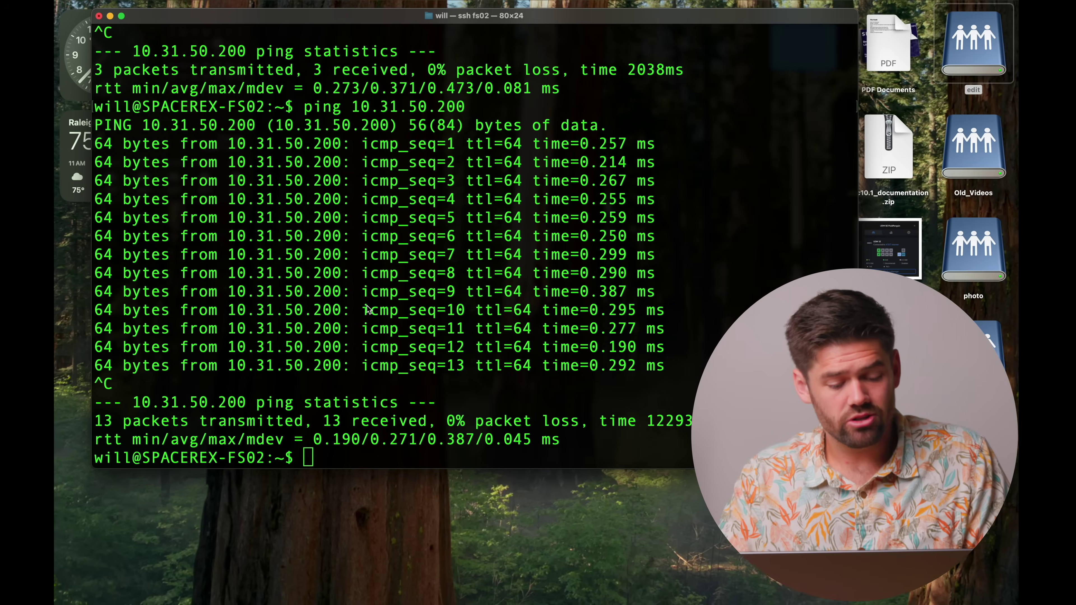
# Exit the fs02 SSH session and run a continuous ping 10.30.0.79
pyautogui.write('exit')
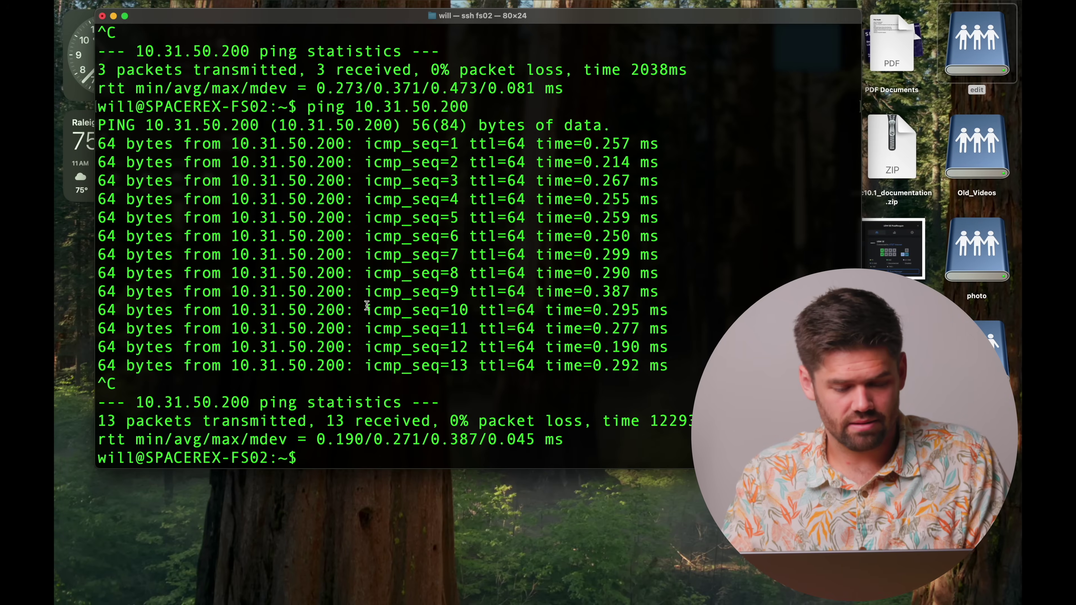
pyautogui.press('Return')
pyautogui.write('ping 10.30.0.')
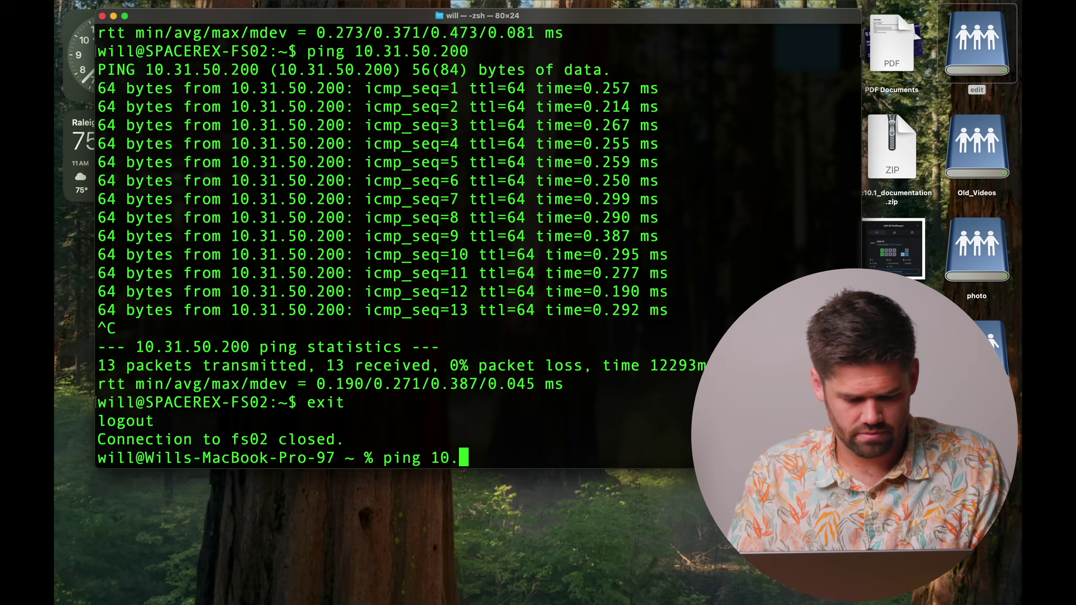
pyautogui.write('79')
pyautogui.press('Return')
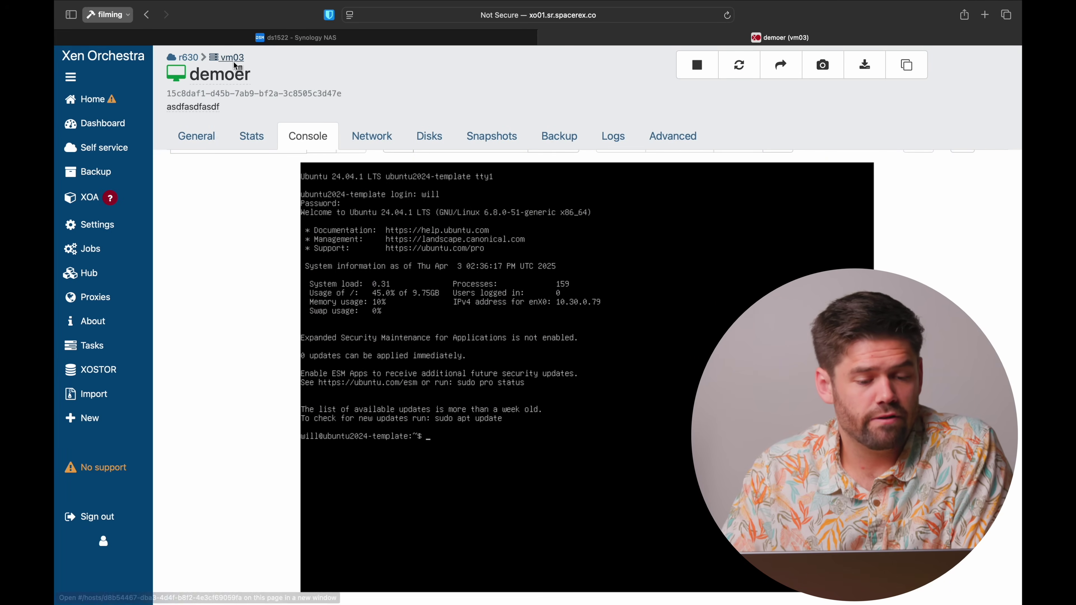
# From the Advanced tab, migrate demoer to host vm01 with destination SR Synology-NFS-Demo
pyautogui.click(676, 144)
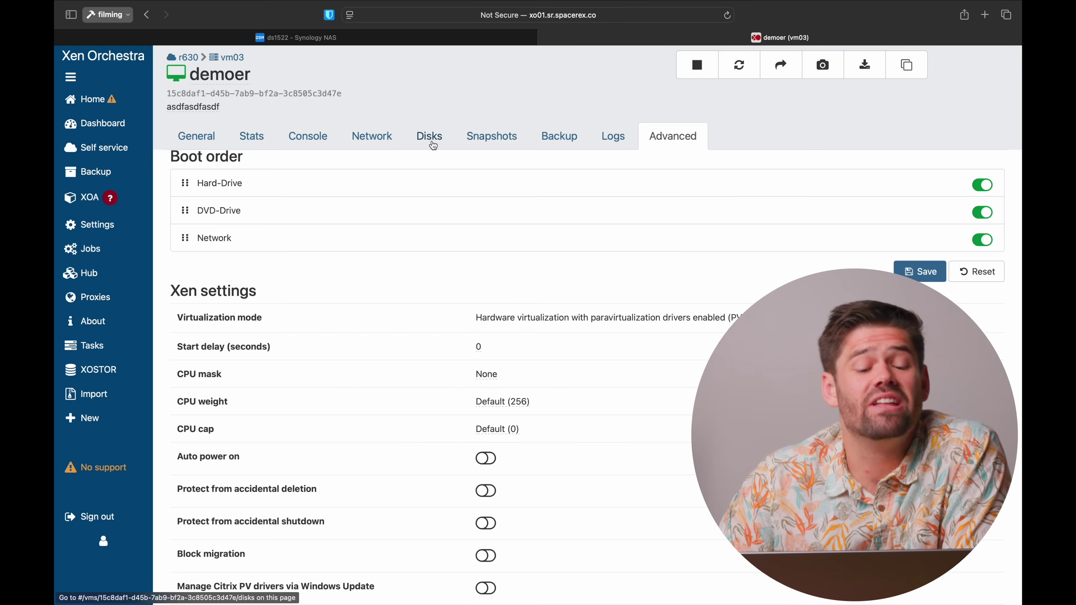
pyautogui.scroll(3, 504, 269)
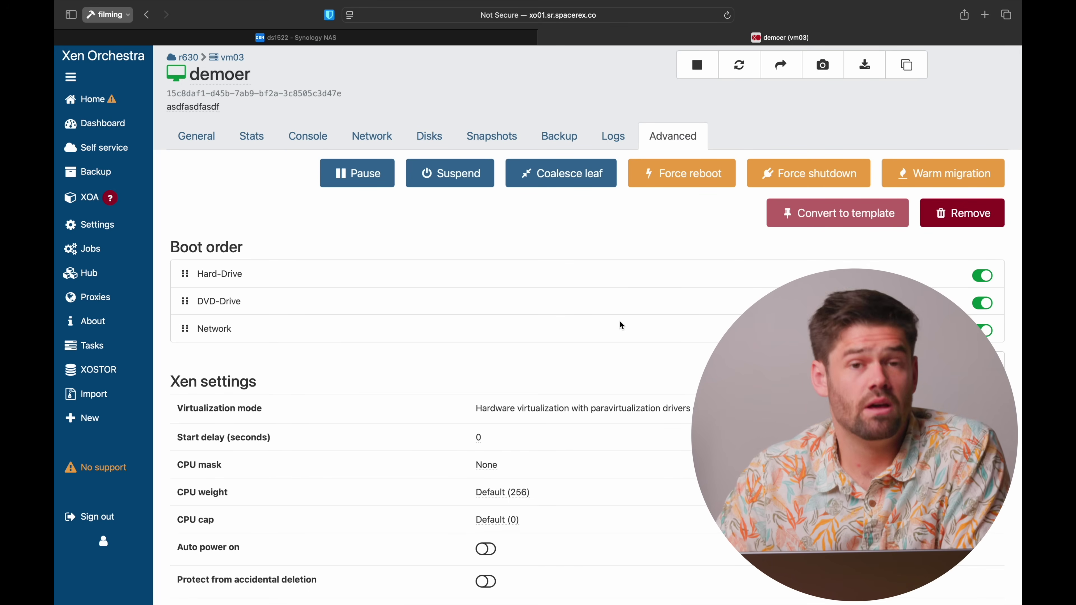
pyautogui.click(781, 68)
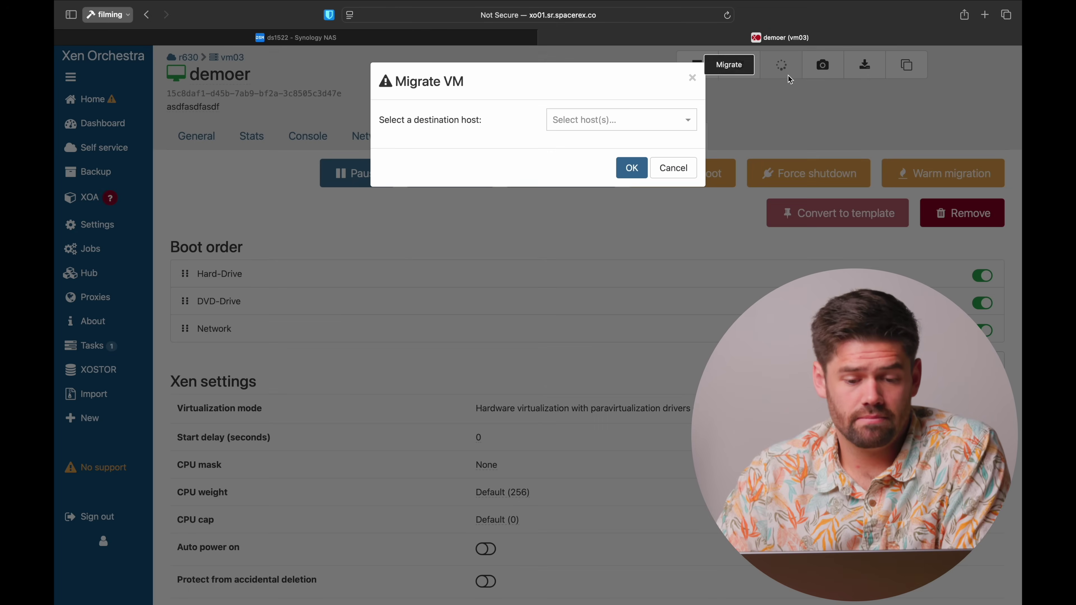
pyautogui.click(611, 119)
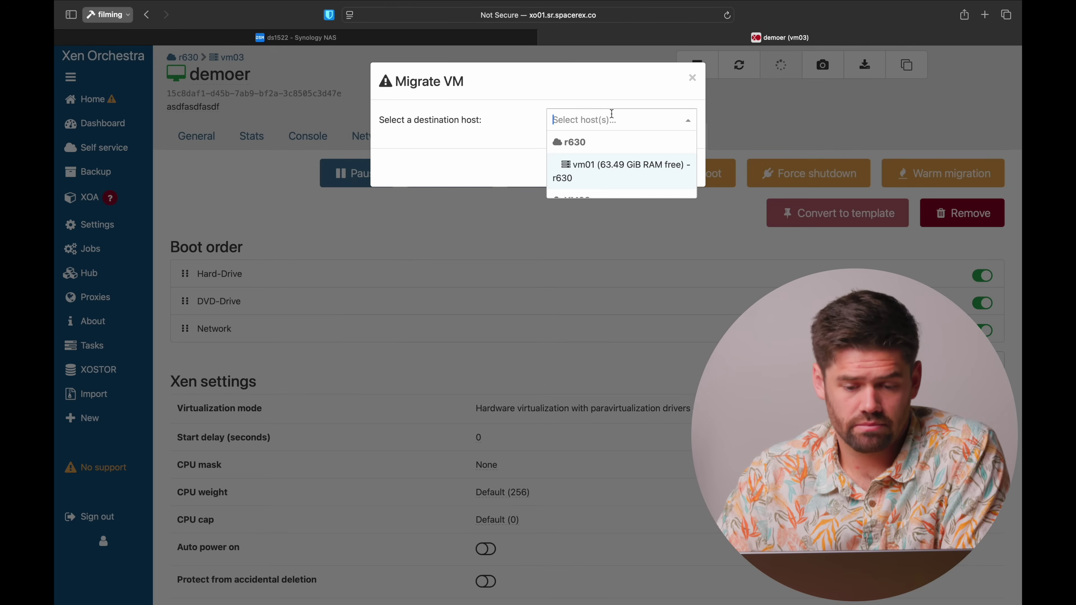
pyautogui.click(580, 169)
pyautogui.click(581, 169)
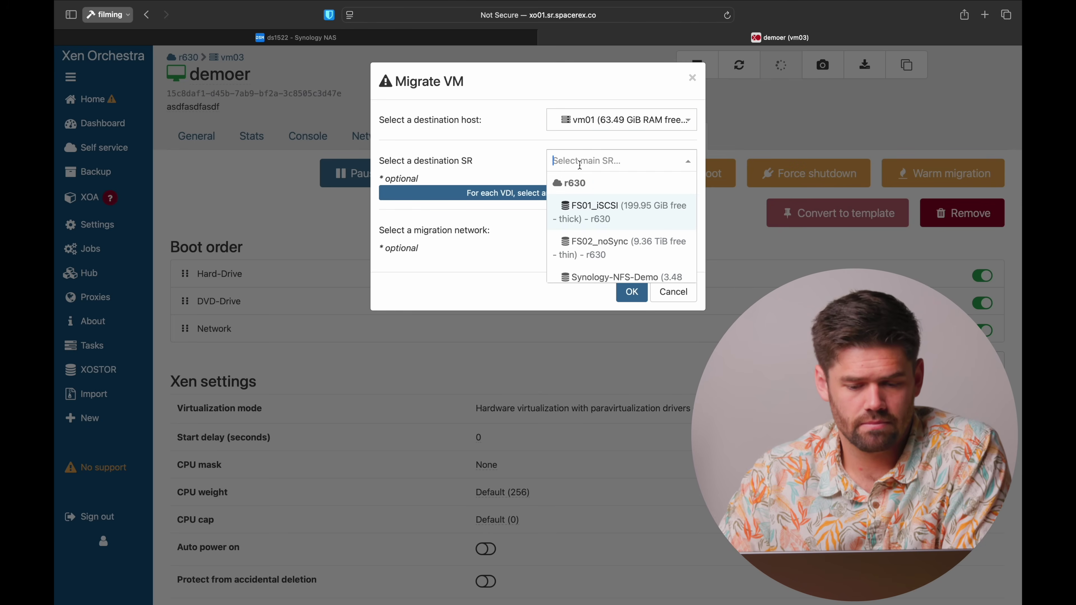
pyautogui.scroll(-2, 621, 242)
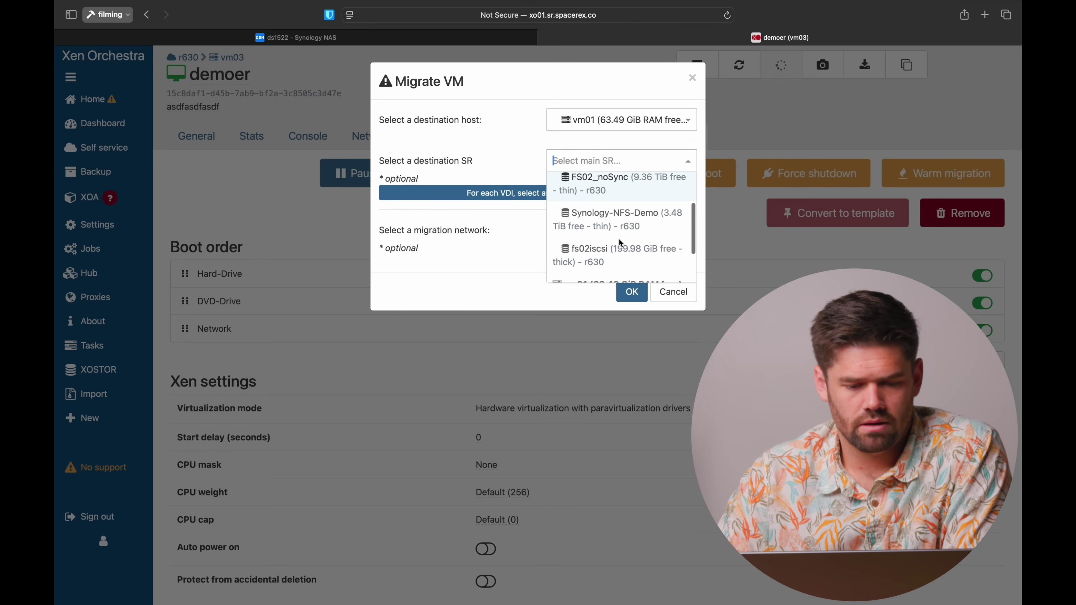
pyautogui.click(623, 220)
pyautogui.click(631, 292)
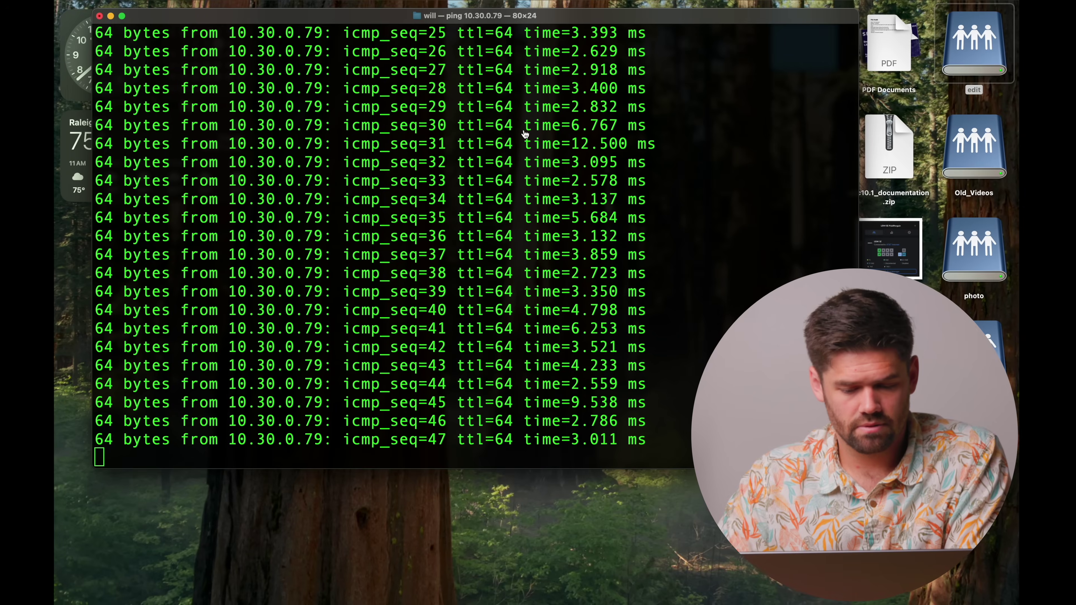
# Stop the ping once demoer is on vm01 and highlight the five timeout lines (6.2% loss)
pyautogui.click(525, 131)
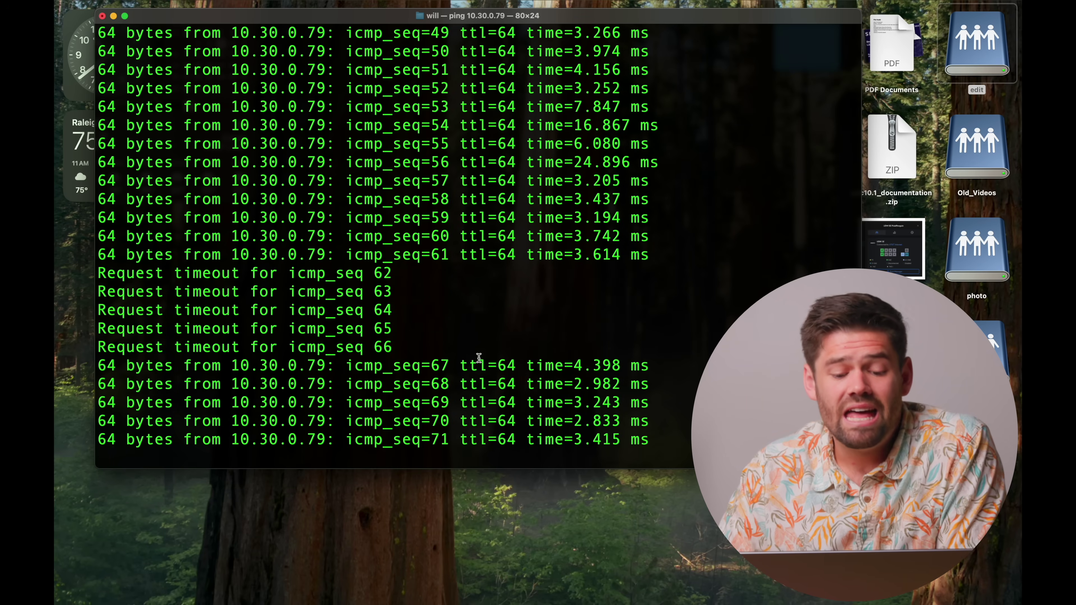
pyautogui.hotkey('ctrl', 'Right')
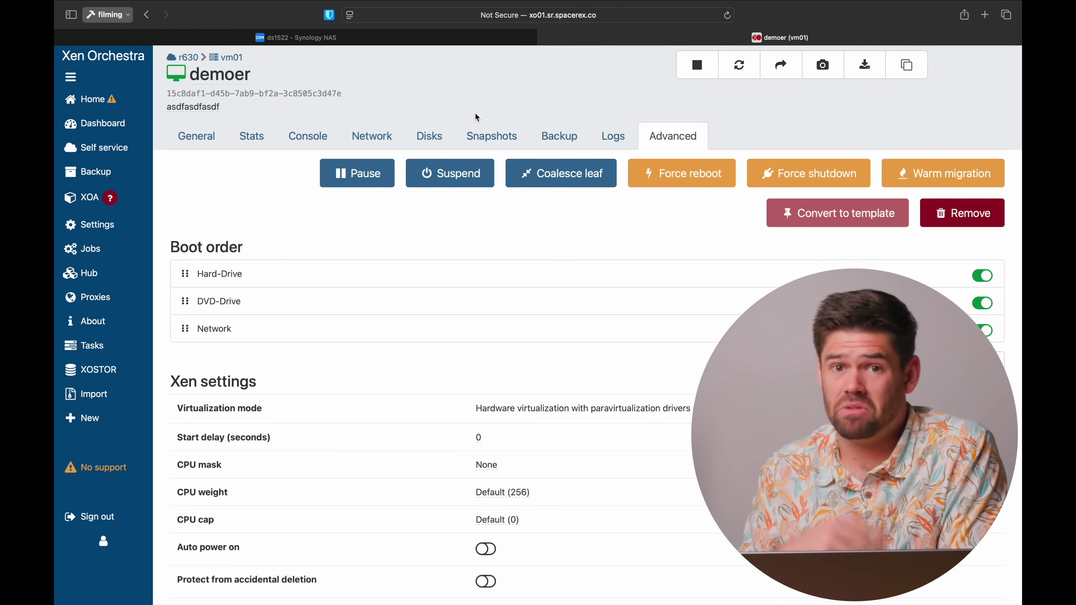
pyautogui.hotkey('ctrl', 'Left')
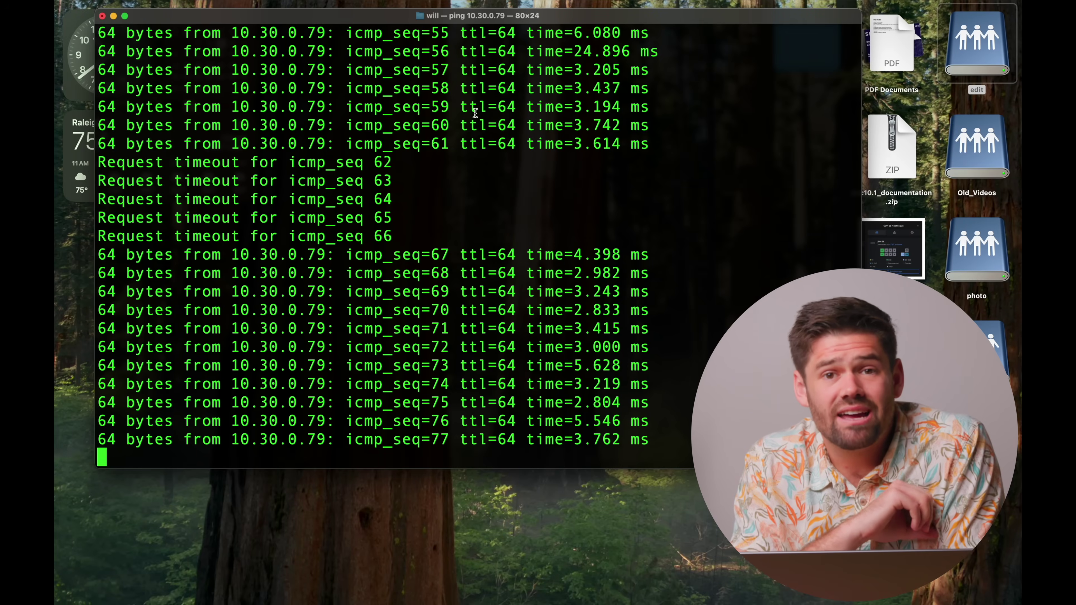
pyautogui.hotkey('ctrl', 'c')
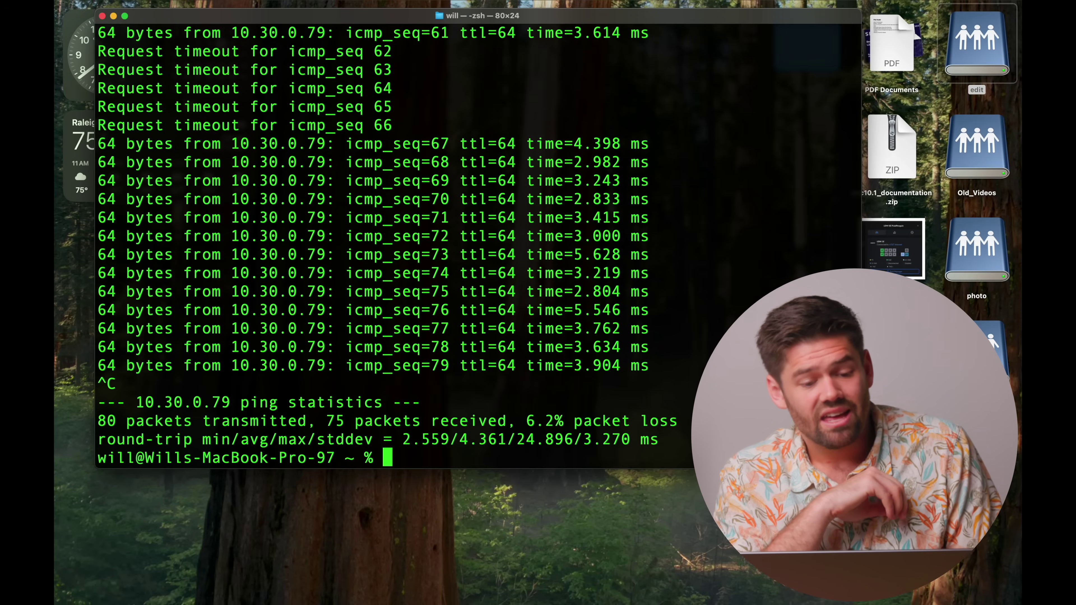
pyautogui.moveTo(407, 128); pyautogui.dragTo(55, 62)
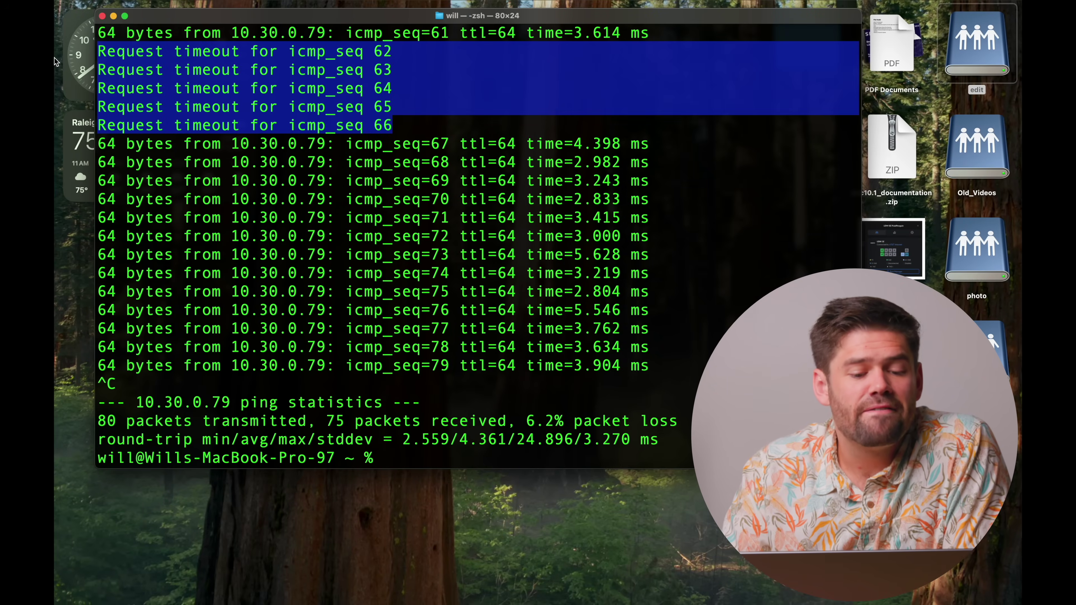
pyautogui.click(299, 122)
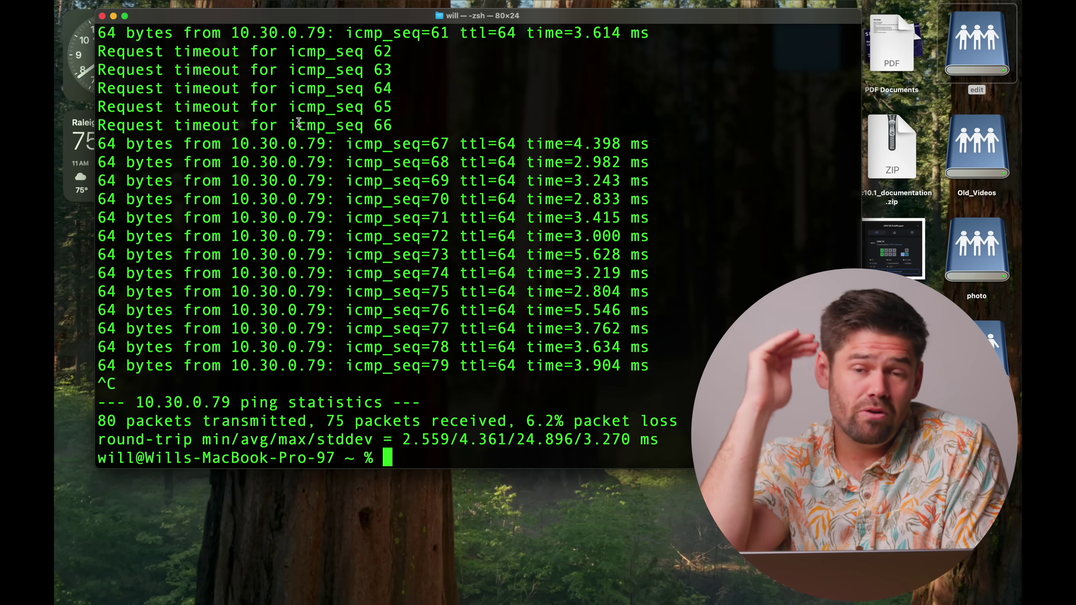